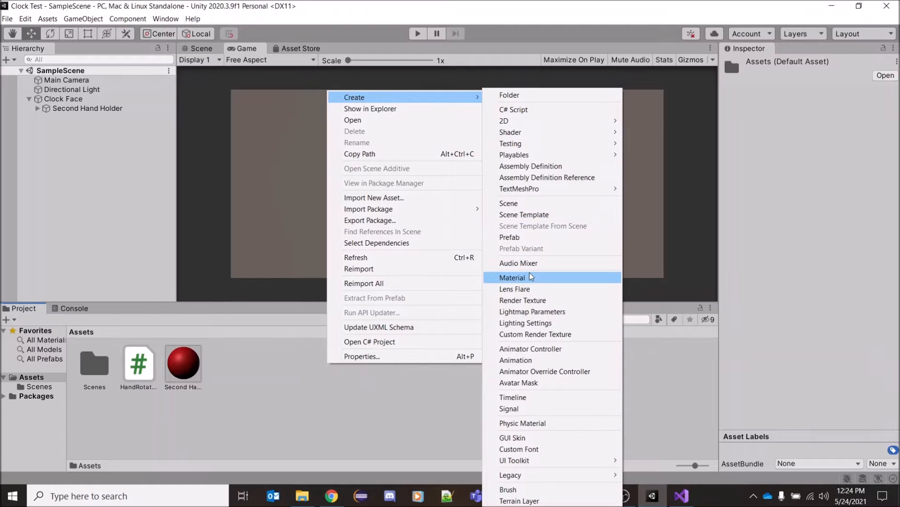
# - Name the new material Hand Mat and set its albedo colour to black (000000)
pyautogui.write('Hand Mat')
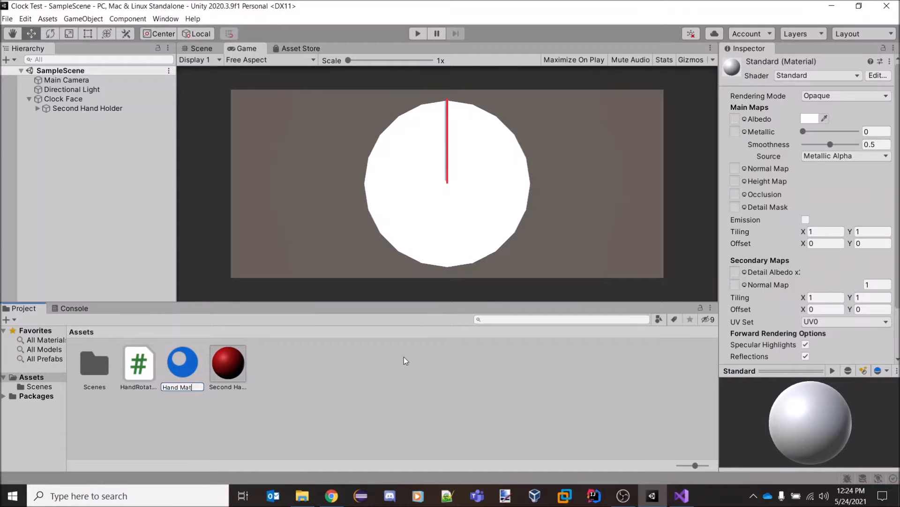
pyautogui.press('Return')
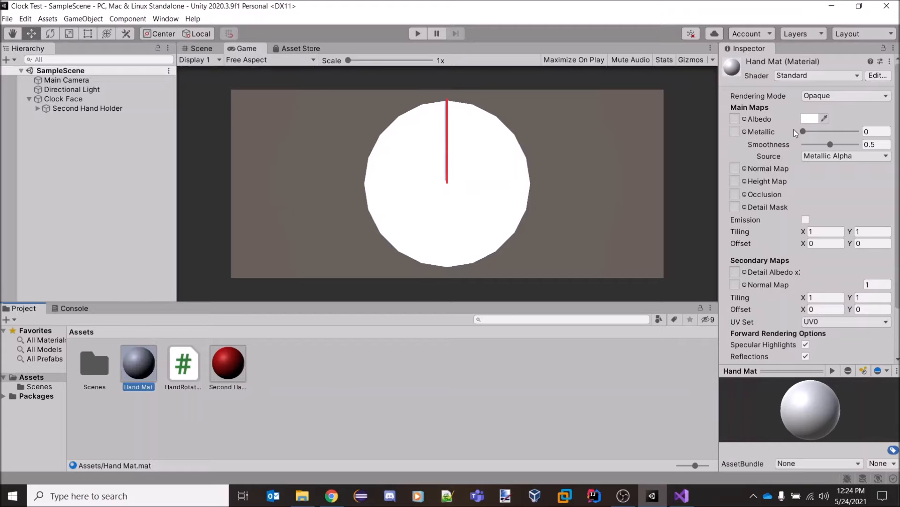
pyautogui.click(813, 118)
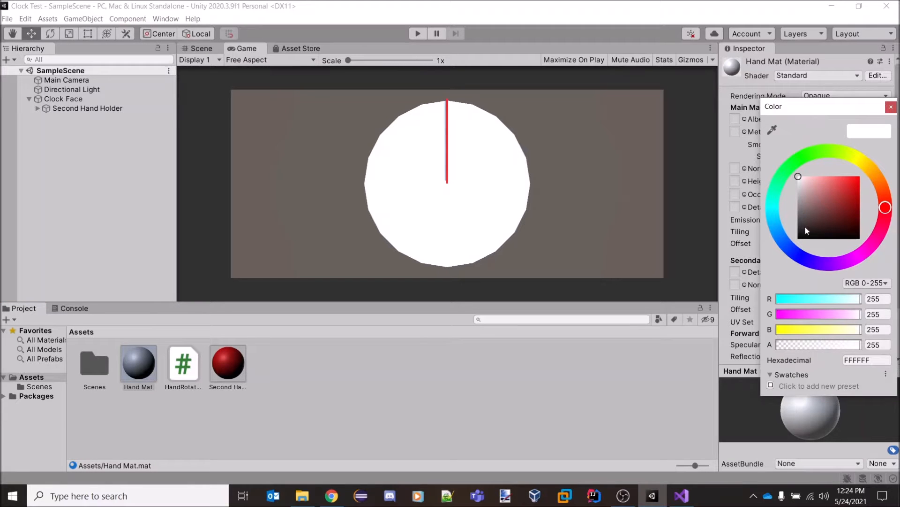
pyautogui.moveTo(804, 226); pyautogui.dragTo(798, 238)
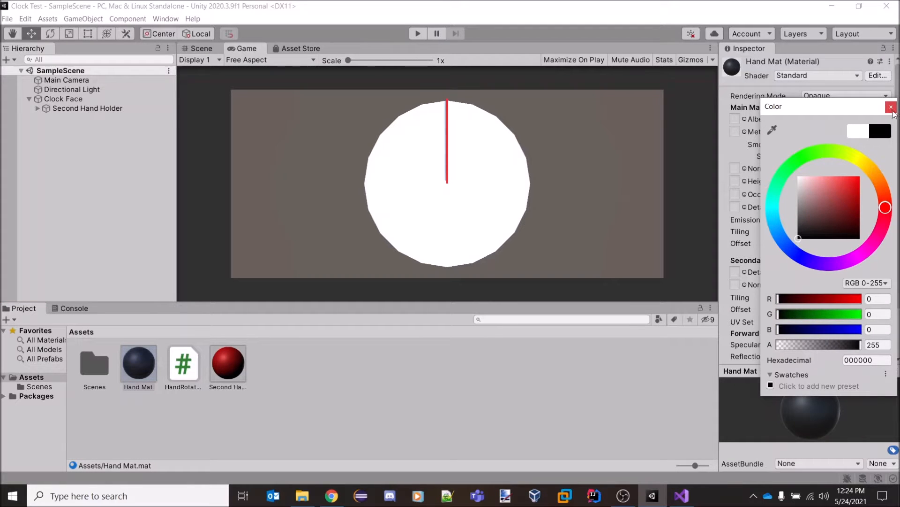
pyautogui.click(891, 107)
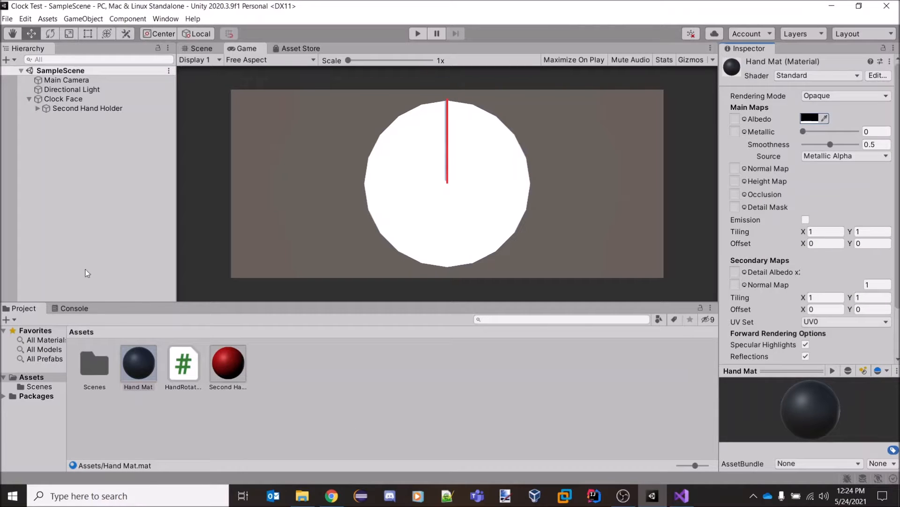
# - Duplicate the Second Hand Holder under Clock Face and expand the copy to inspect its child hand
pyautogui.click(79, 109)
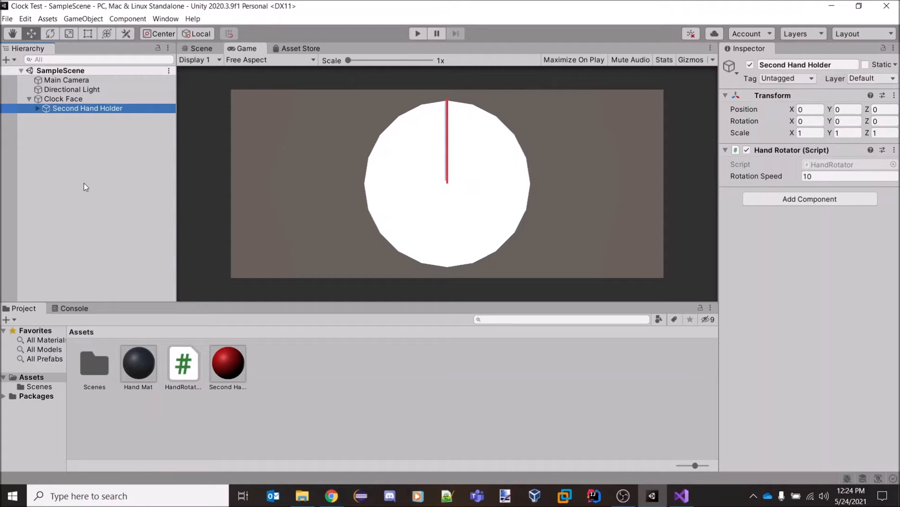
pyautogui.hotkey('ctrl', 'd')
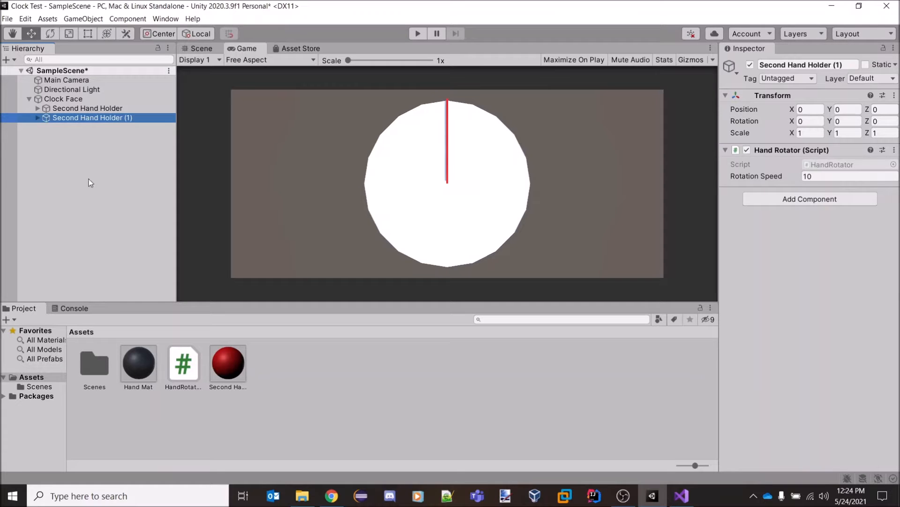
pyautogui.click(38, 118)
pyautogui.click(71, 127)
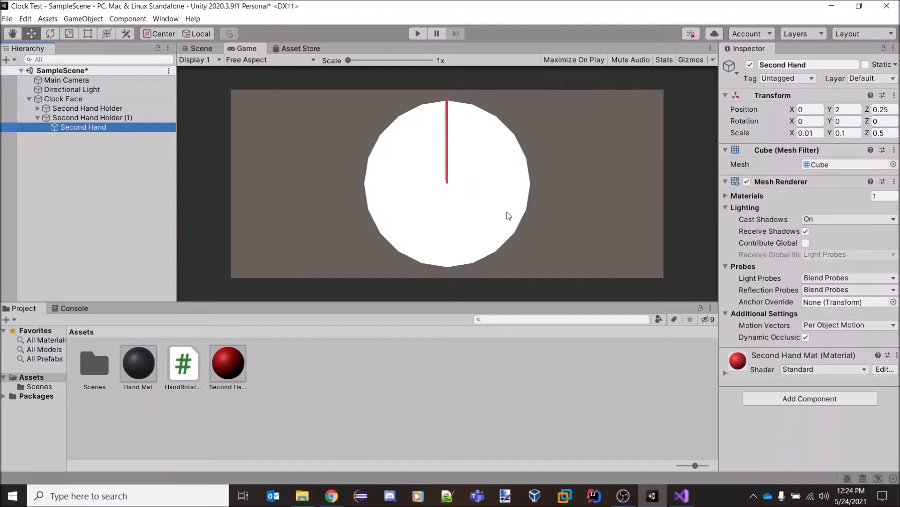
# - Rename the duplicated holder as Minute Hand Holder
pyautogui.click(90, 118)
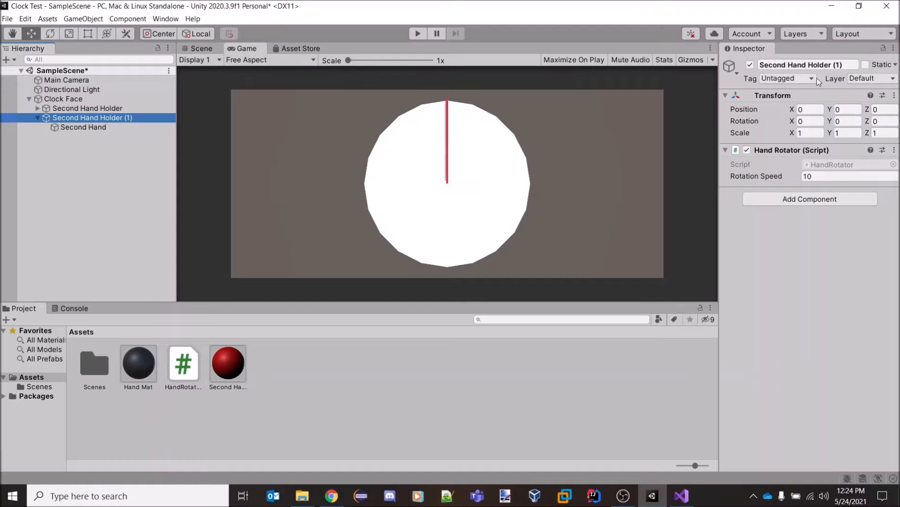
pyautogui.click(788, 65)
pyautogui.click(787, 66)
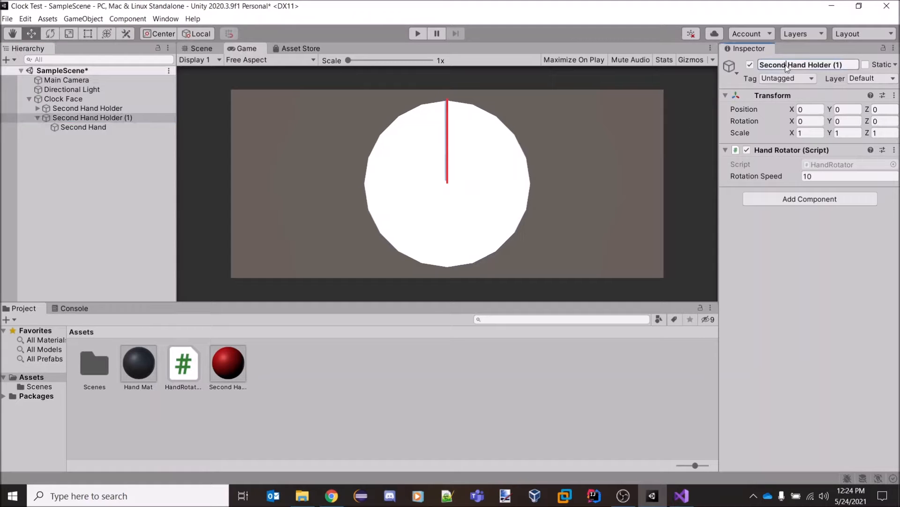
pyautogui.press('BackSpace')
pyautogui.press('BackSpace')
pyautogui.press('BackSpace')
pyautogui.press('BackSpace')
pyautogui.press('BackSpace')
pyautogui.press('BackSpace')
pyautogui.write('Minute')
pyautogui.click(848, 66)
pyautogui.press('BackSpace')
pyautogui.press('BackSpace')
pyautogui.press('BackSpace')
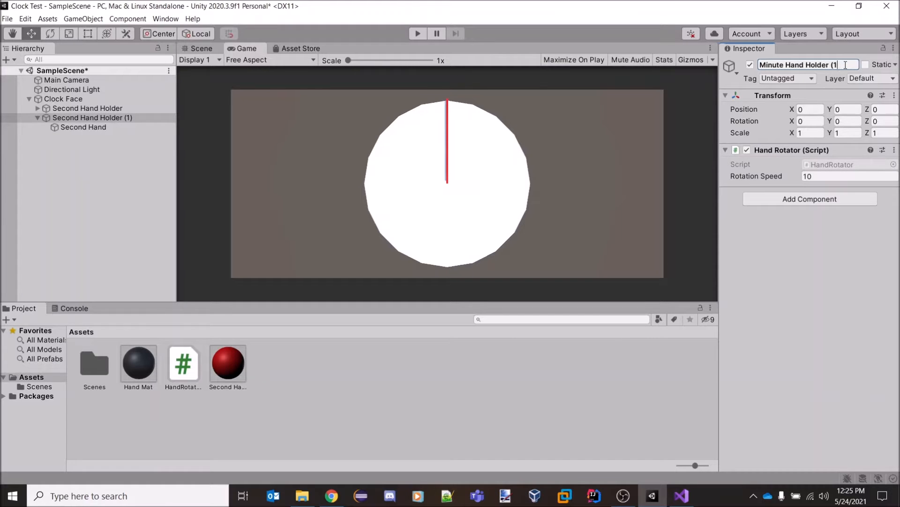
# - Rename the child object inside the Minute Hand Holder as Minute Hand
pyautogui.click(126, 128)
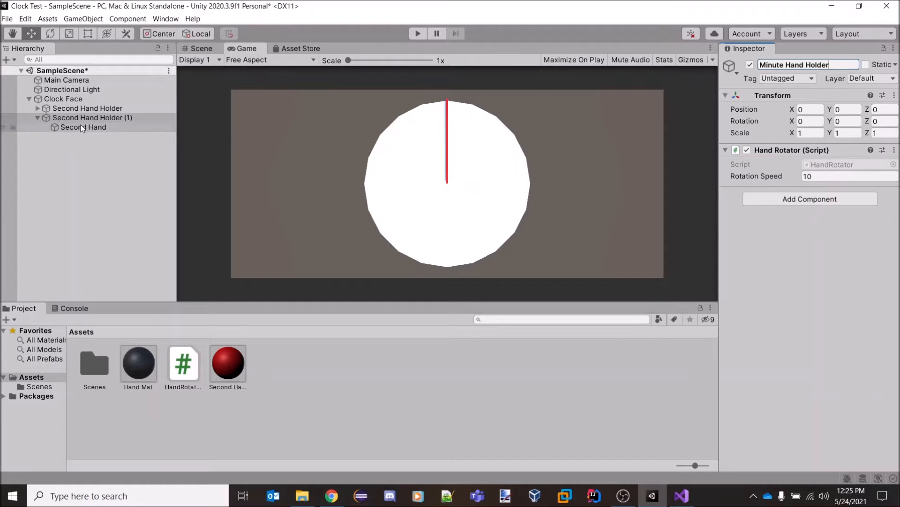
pyautogui.click(787, 66)
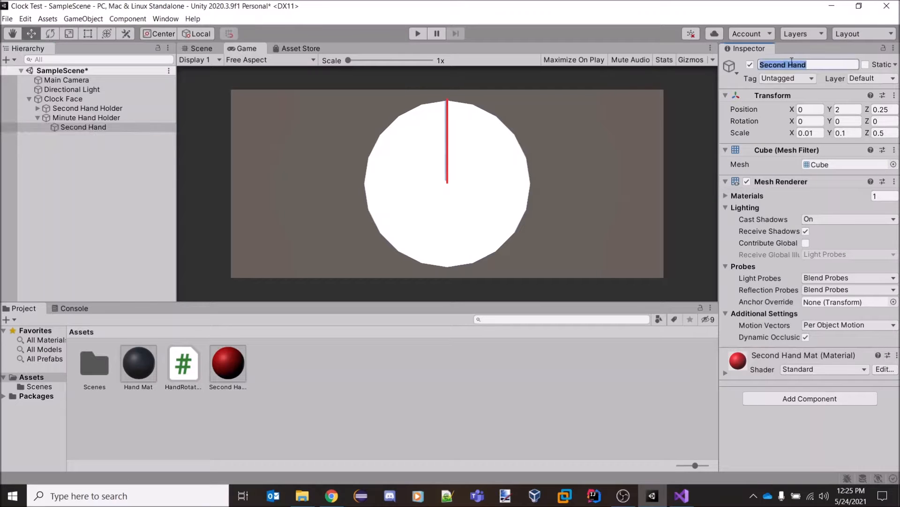
pyautogui.click(788, 62)
pyautogui.press('BackSpace')
pyautogui.press('BackSpace')
pyautogui.press('BackSpace')
pyautogui.press('BackSpace')
pyautogui.press('BackSpace')
pyautogui.press('BackSpace')
pyautogui.write('Minute')
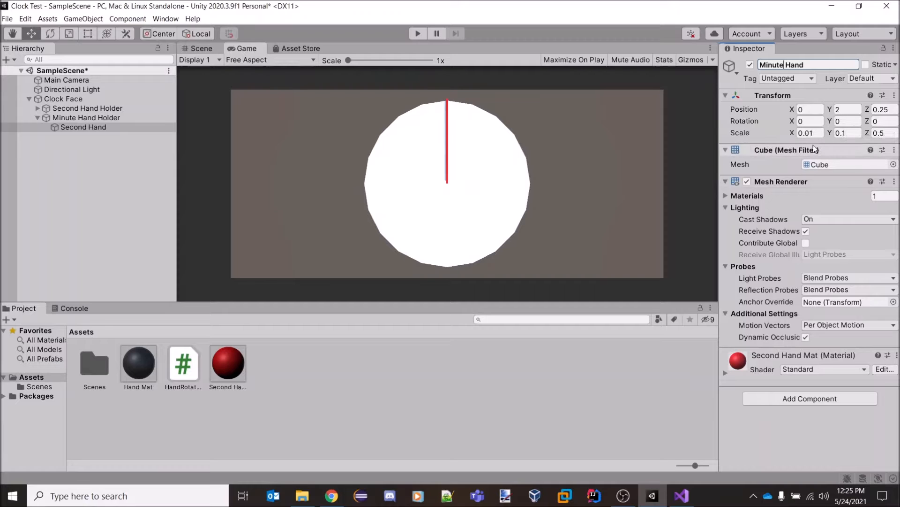
# - Set the Minute Hand's X scale to 0.02 and assign the Hand Mat material to it
pyautogui.click(812, 133)
pyautogui.write('2')
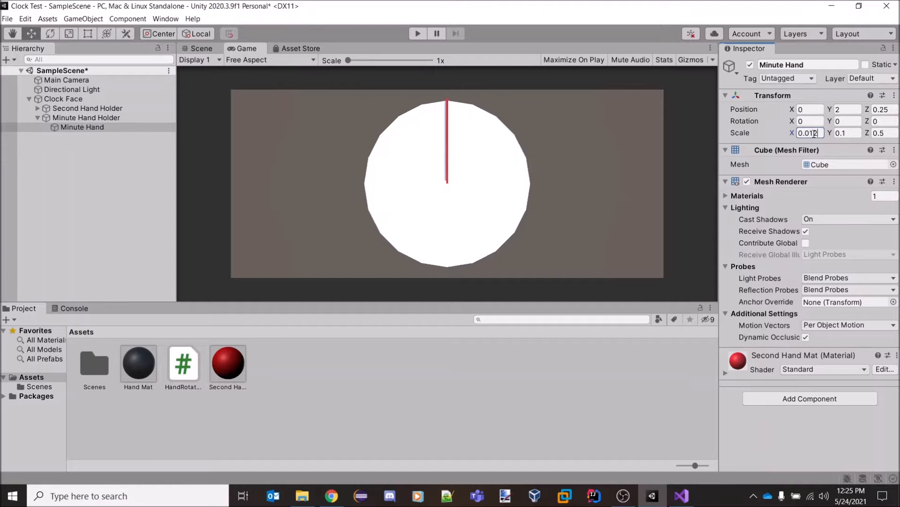
pyautogui.moveTo(811, 133); pyautogui.dragTo(818, 134)
pyautogui.write('2')
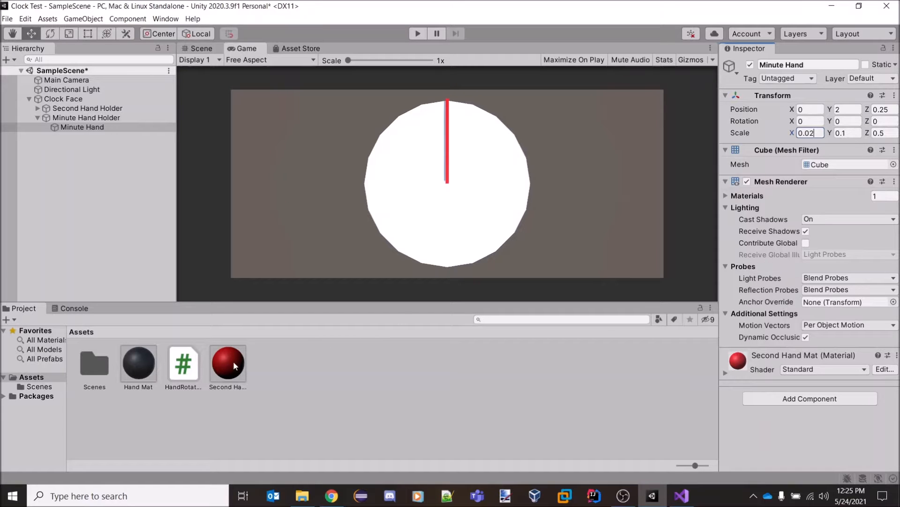
pyautogui.moveTo(138, 375); pyautogui.dragTo(789, 427)
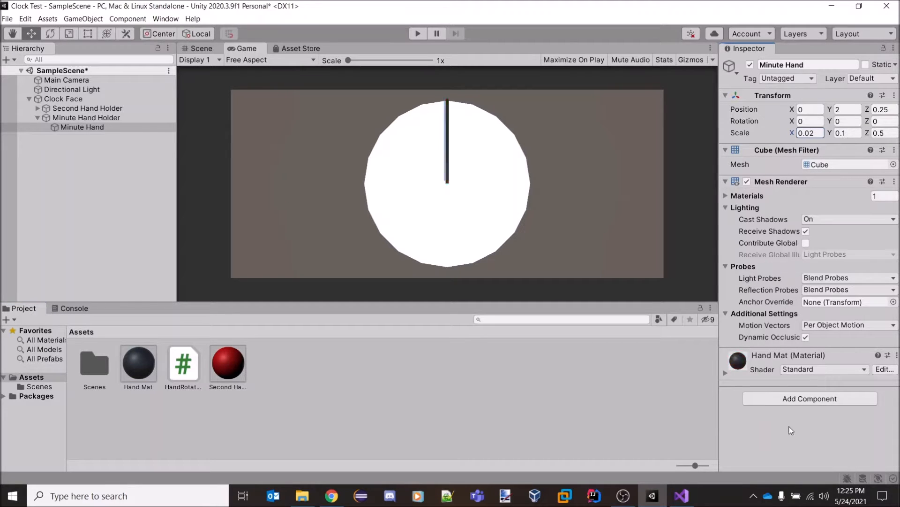
# - Set the Minute Hand's Y position to 1.7, Z scale to 0.45 and Z position to 0.225
pyautogui.click(848, 108)
pyautogui.write('1.7')
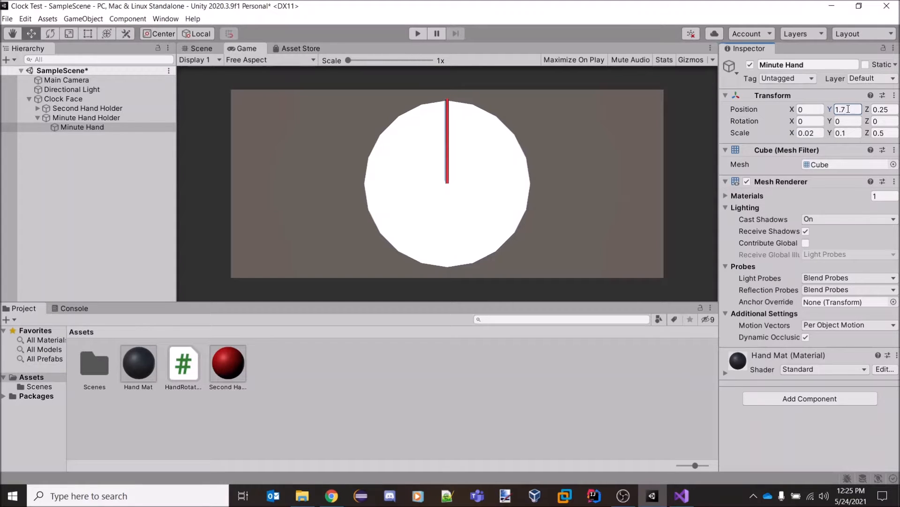
pyautogui.doubleClick(883, 133)
pyautogui.write('45')
pyautogui.doubleClick(885, 109)
pyautogui.write('225')
# - Set the Minute Hand's X scale to 0.03 and briefly run the scene to check the hands
pyautogui.click(813, 134)
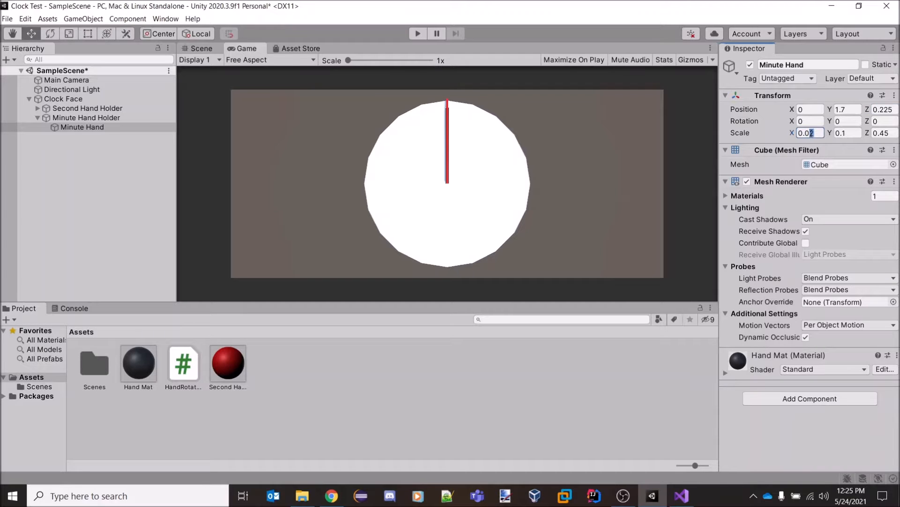
pyautogui.press('BackSpace')
pyautogui.write('3')
pyautogui.click(418, 34)
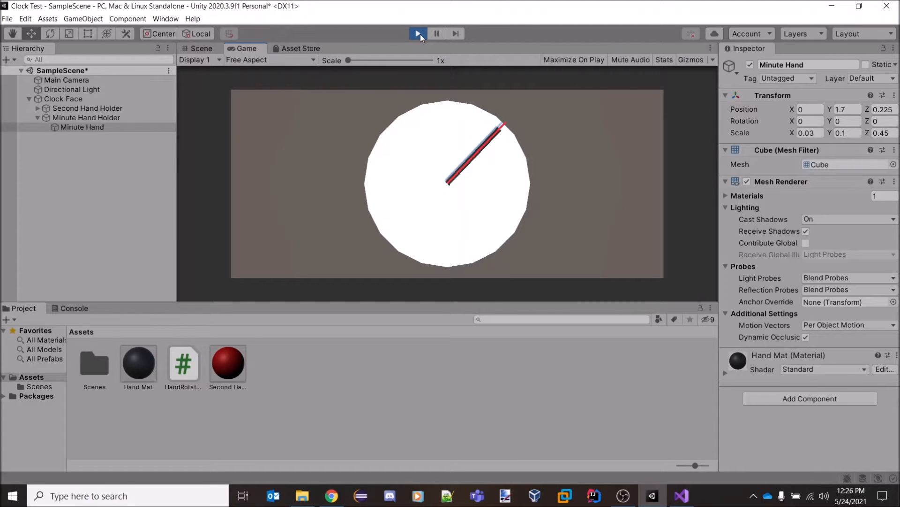
pyautogui.click(420, 35)
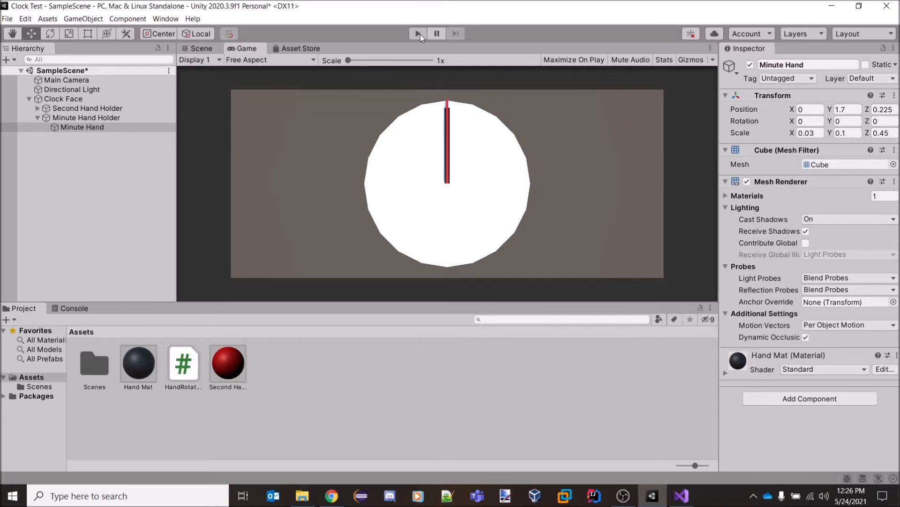
# - Set the Minute Hand Holder's rotation speed to 10/60 and run the scene to test the minute hand's movement
pyautogui.click(87, 118)
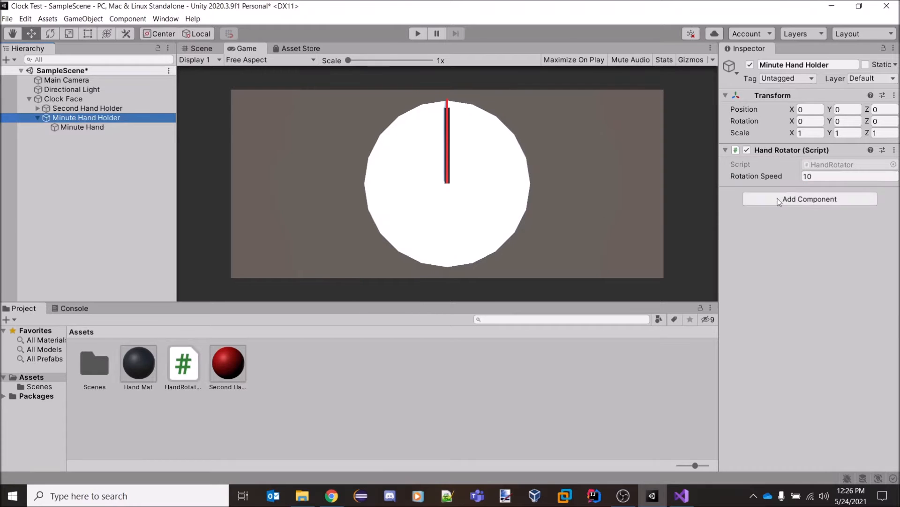
pyautogui.click(824, 177)
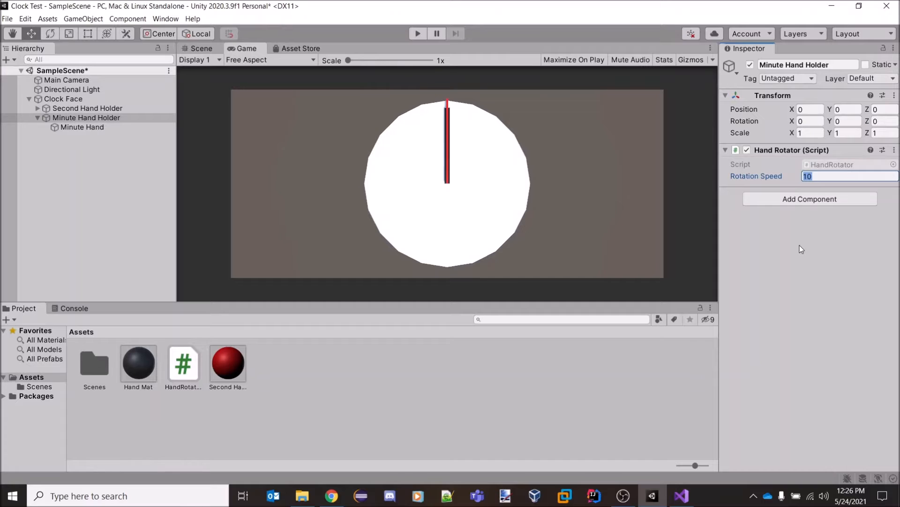
pyautogui.click(826, 177)
pyautogui.write('/60')
pyautogui.click(133, 160)
pyautogui.click(112, 120)
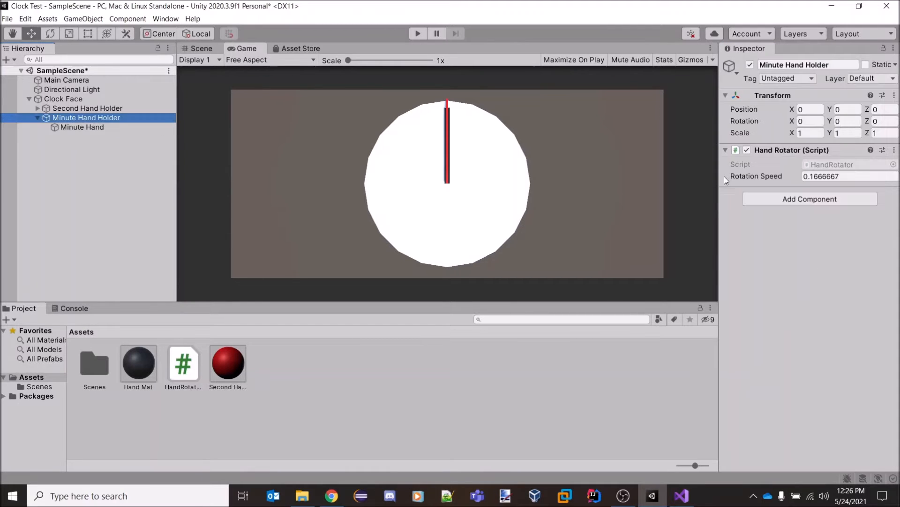
pyautogui.click(415, 36)
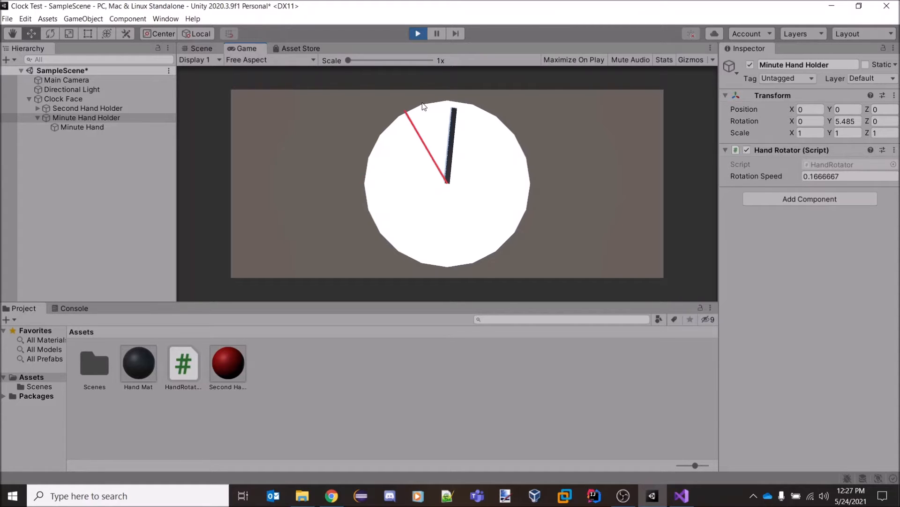
pyautogui.hotkey('ctrl', 'p')
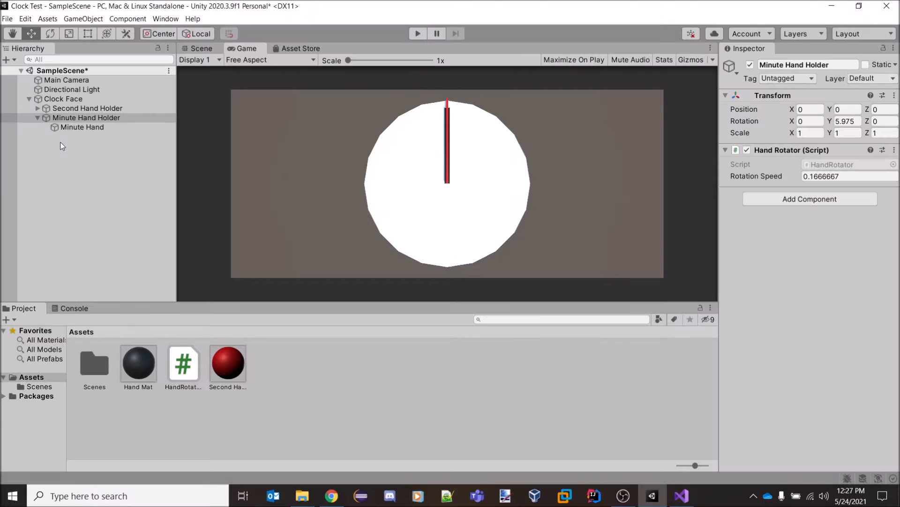
# - Duplicate the Minute Hand Holder and expand the copy
pyautogui.click(38, 117)
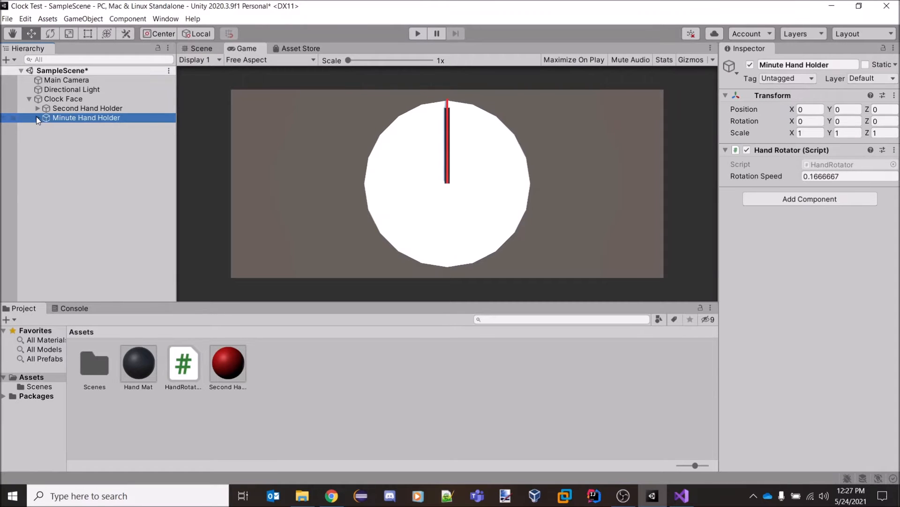
pyautogui.hotkey('ctrl', 'd')
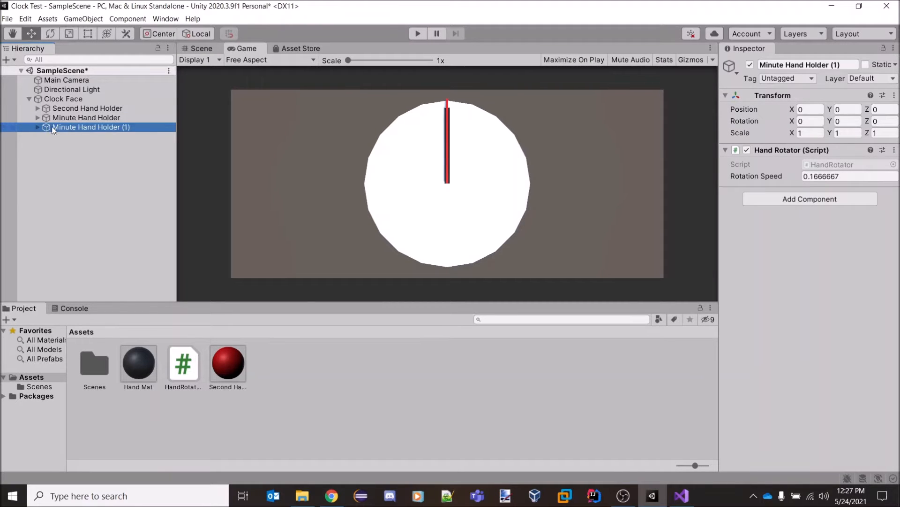
pyautogui.click(36, 128)
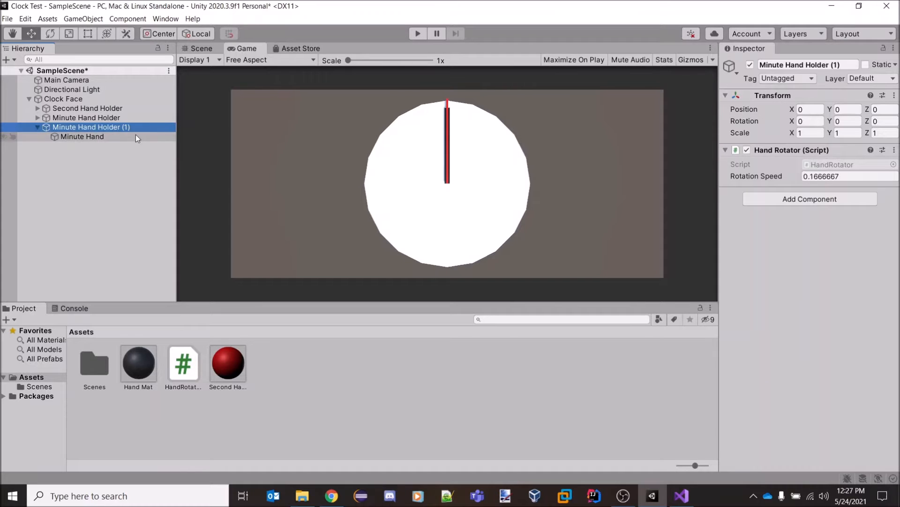
# - Rename the duplicated minute holder as Hour Hand Holder
pyautogui.click(845, 64)
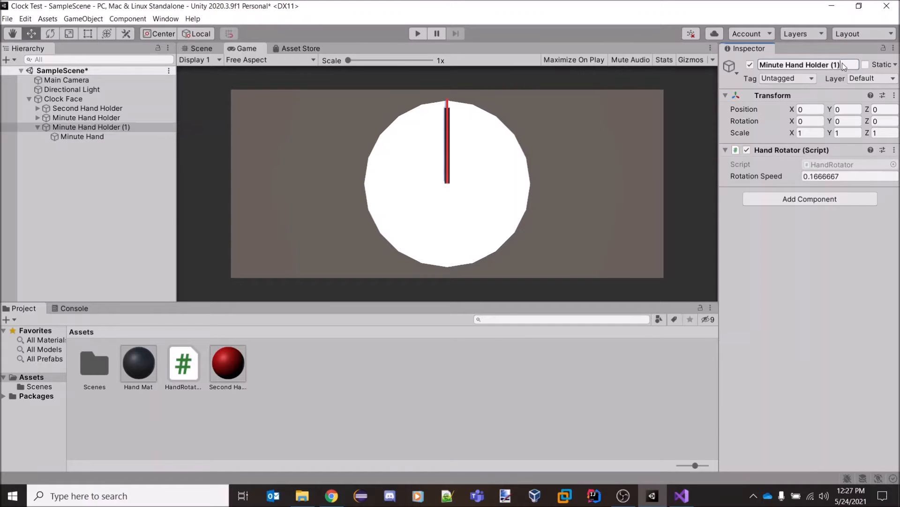
pyautogui.click(785, 65)
pyautogui.press('BackSpace')
pyautogui.press('BackSpace')
pyautogui.press('BackSpace')
pyautogui.press('BackSpace')
pyautogui.press('BackSpace')
pyautogui.press('BackSpace')
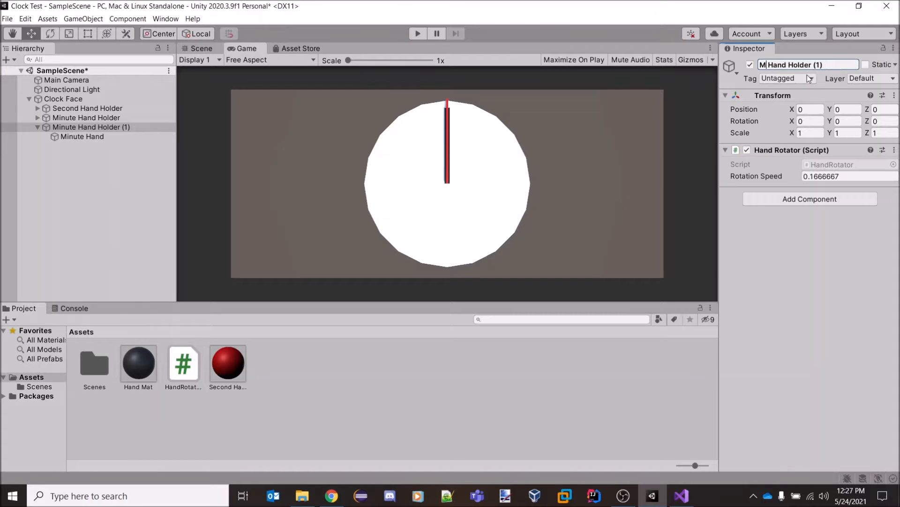
pyautogui.write('Hour')
pyautogui.moveTo(824, 66); pyautogui.dragTo(840, 66)
pyautogui.press('BackSpace')
pyautogui.press('BackSpace')
# - Rename the child object inside the Hour Hand Holder as Hour Hand
pyautogui.click(91, 137)
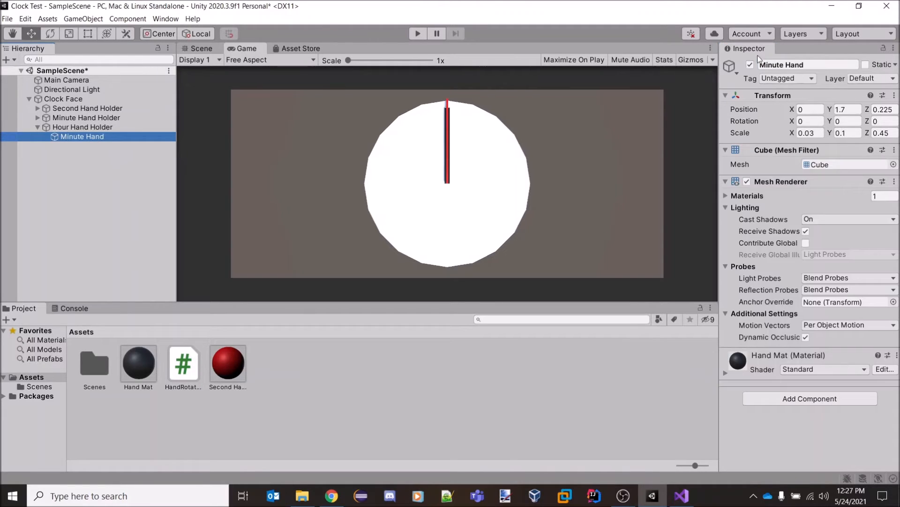
pyautogui.doubleClick(768, 67)
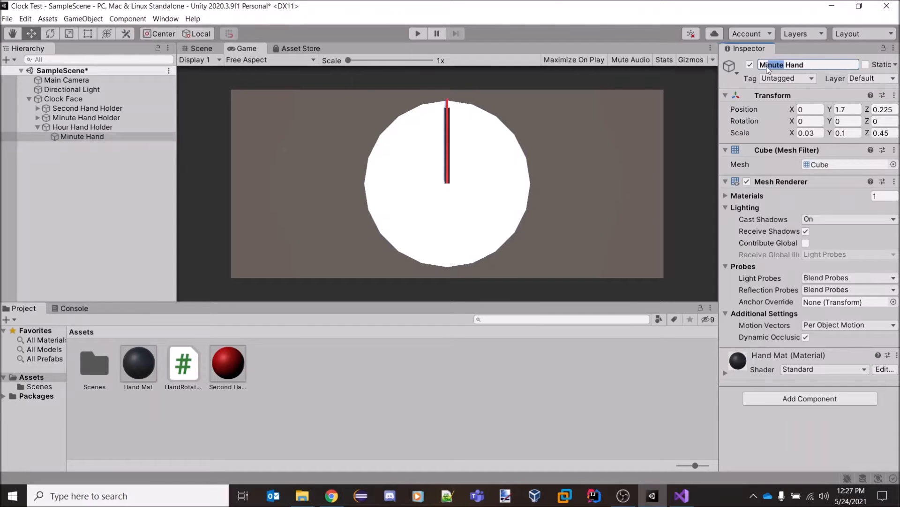
pyautogui.write('Hour')
# - Set the Hour Hand's X scale to 0.05
pyautogui.click(813, 134)
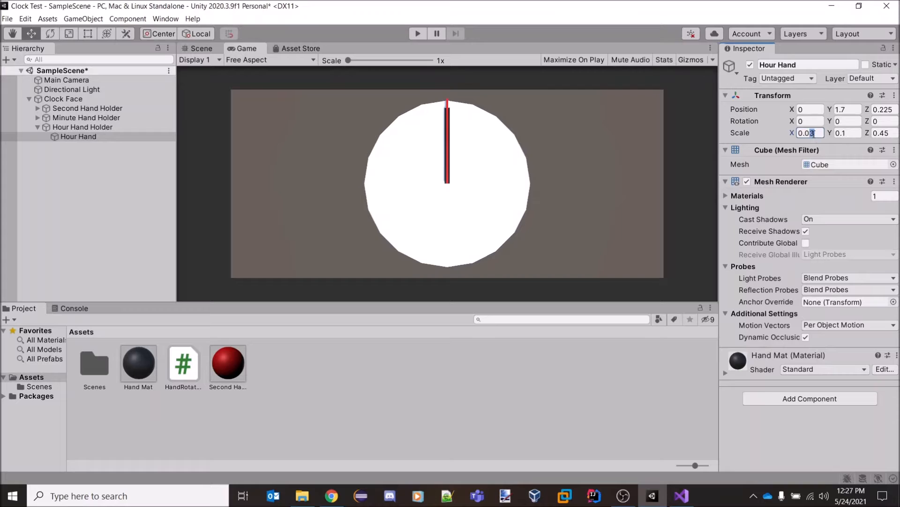
pyautogui.press('BackSpace')
pyautogui.write('5')
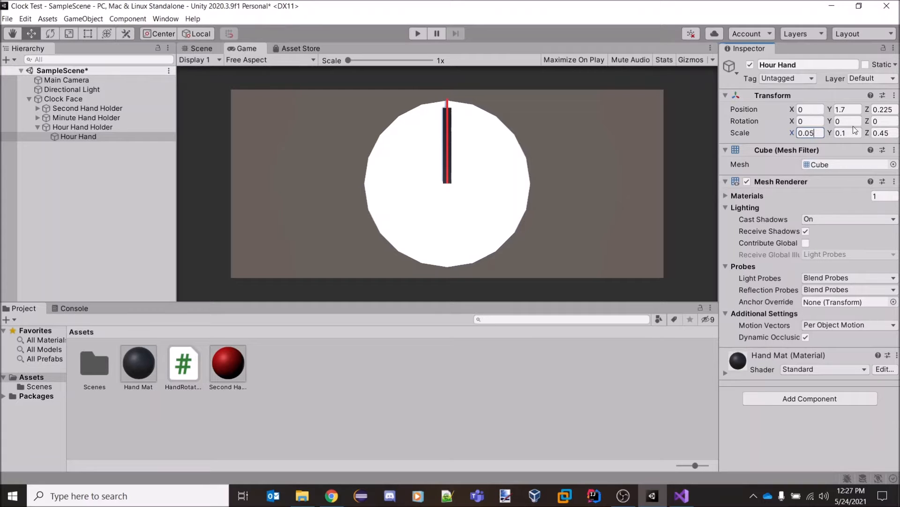
# - Set the Hour Hand's Z scale to 0.4, its Z position to 0.2 and its Y position to 1.5
pyautogui.click(885, 133)
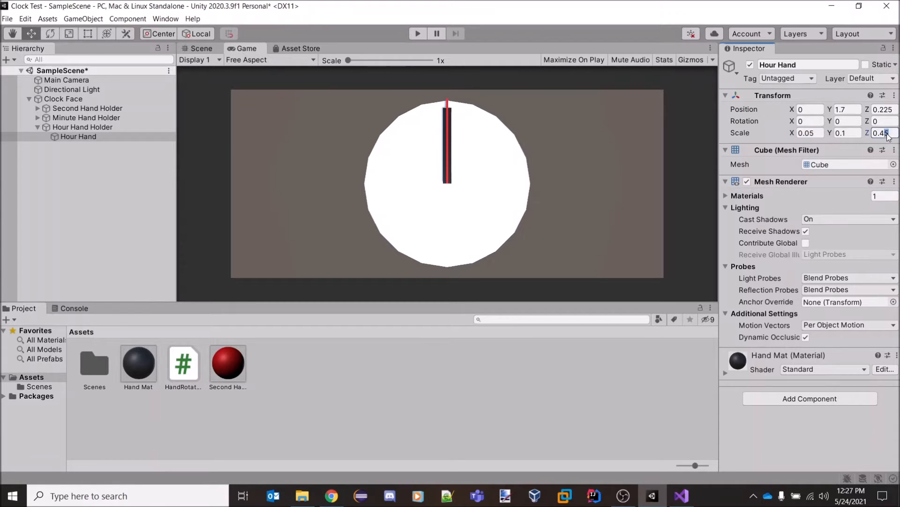
pyautogui.press('BackSpace')
pyautogui.moveTo(887, 111); pyautogui.dragTo(877, 113)
pyautogui.click(844, 110)
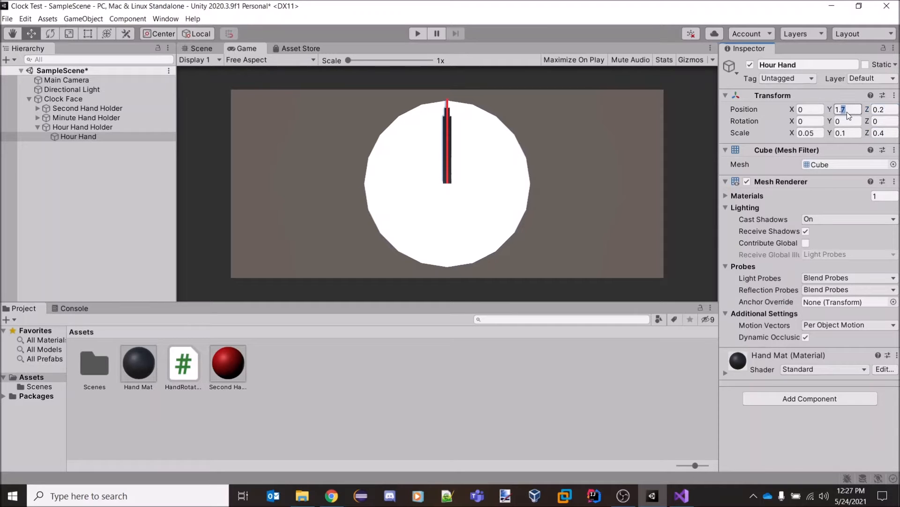
pyautogui.write('1.5')
# - Divide the Hour Hand Holder's rotation speed by 60
pyautogui.click(103, 128)
pyautogui.click(812, 179)
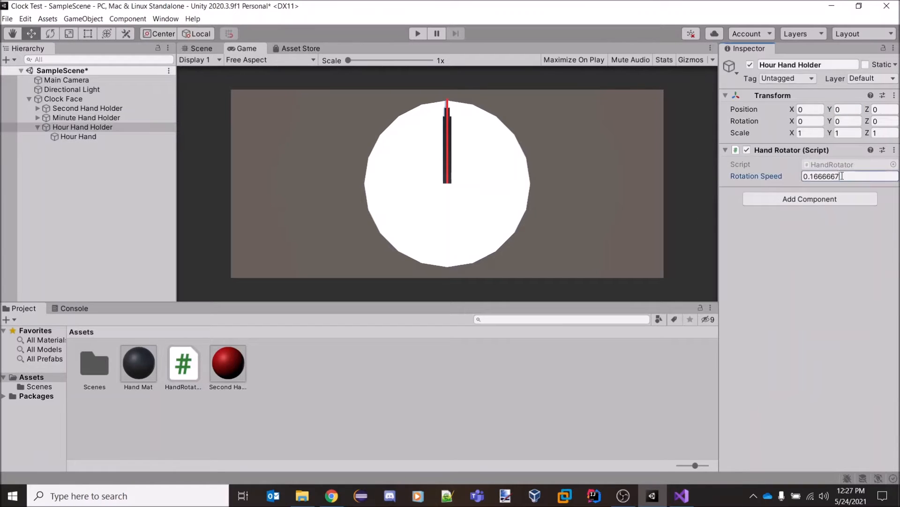
pyautogui.click(845, 178)
pyautogui.write('/60')
pyautogui.press('Return')
# - Run the scene to watch the clock hands rotate, then stop it and collapse the Hour Hand Holder
pyautogui.click(419, 34)
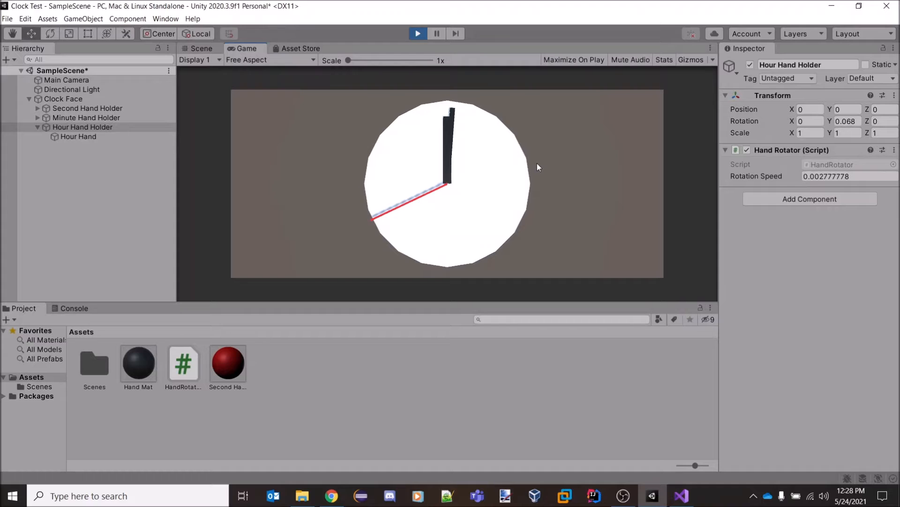
pyautogui.click(417, 38)
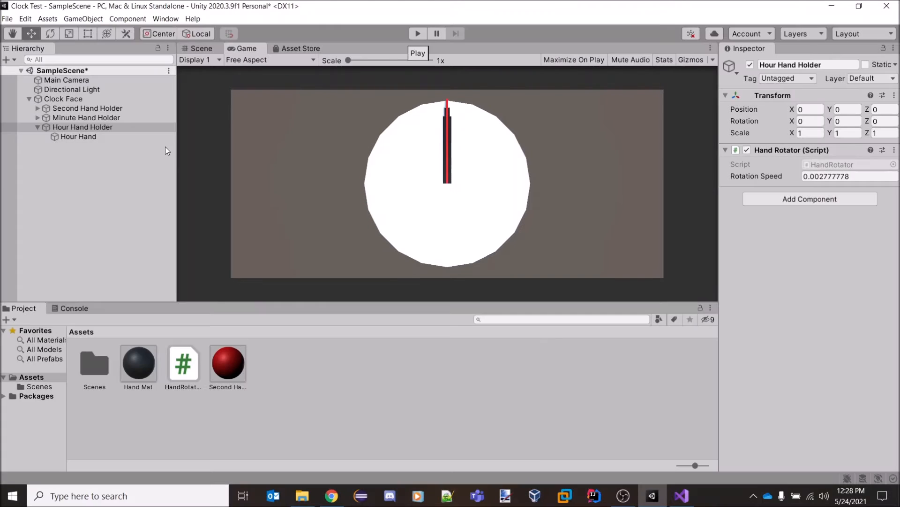
pyautogui.click(38, 127)
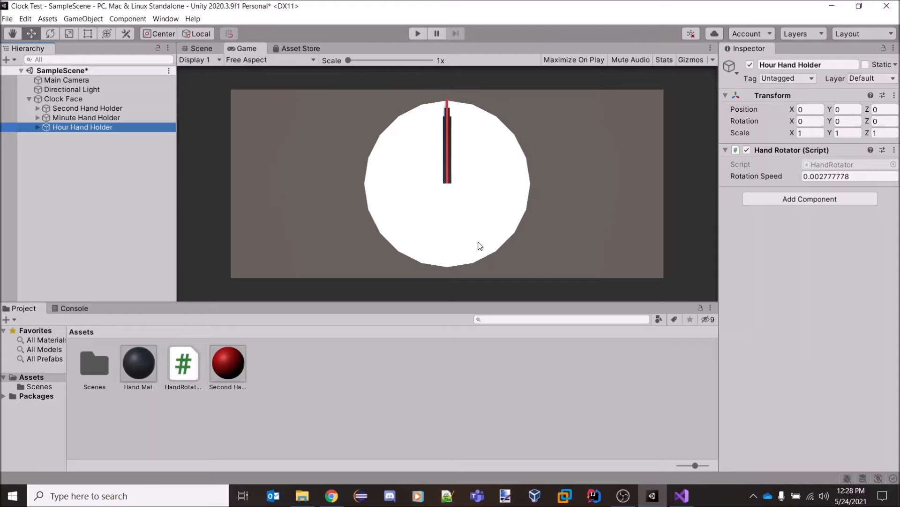
# - Create an empty child object under Clock Face and name it Hour Indictor Holder
pyautogui.rightClick(50, 99)
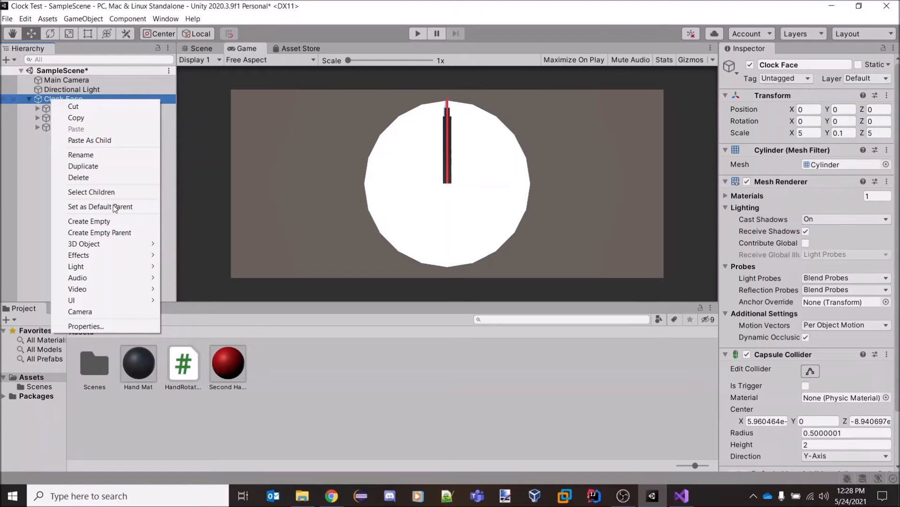
pyautogui.click(87, 221)
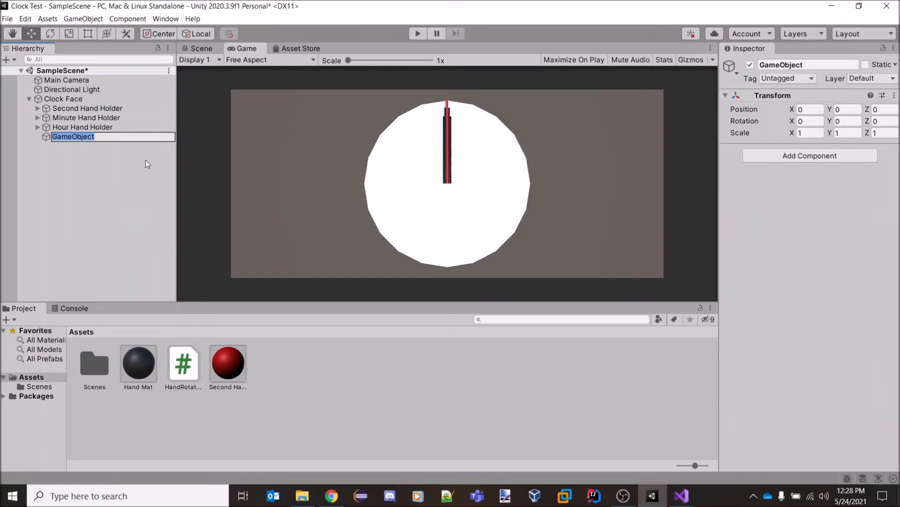
pyautogui.click(809, 64)
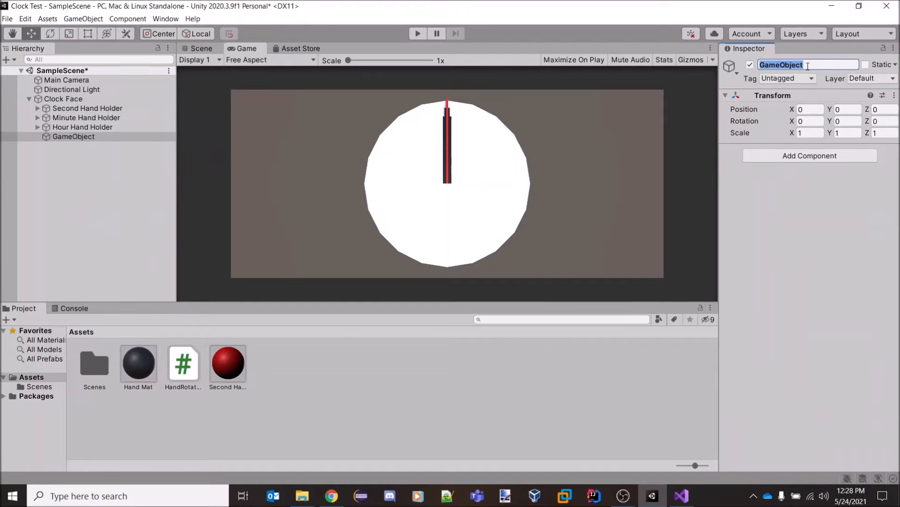
pyautogui.write('Hour Indictor Holder')
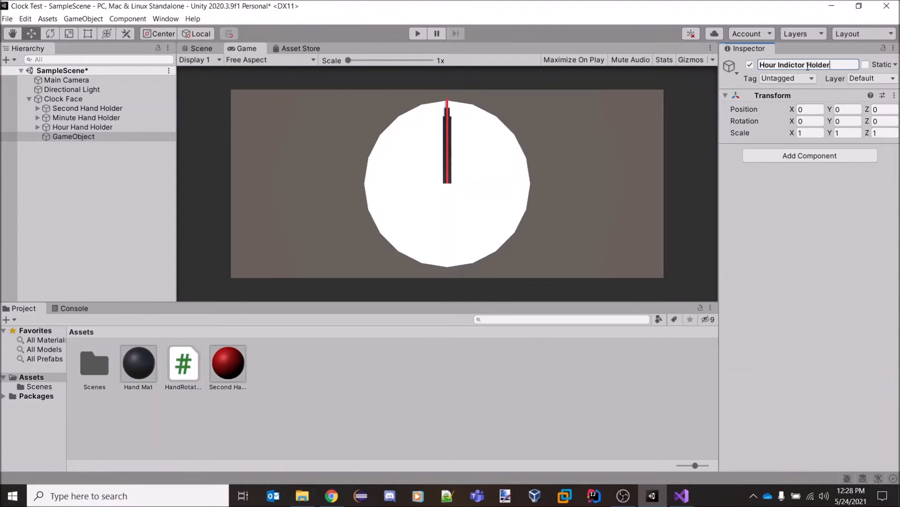
pyautogui.click(80, 170)
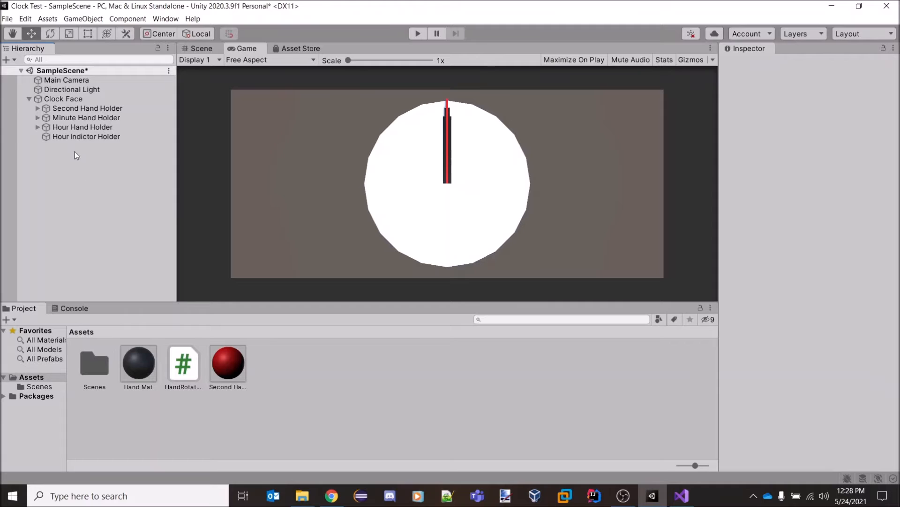
# - Add a cube as a child of the Hour Indictor Holder
pyautogui.click(80, 137)
pyautogui.rightClick(80, 138)
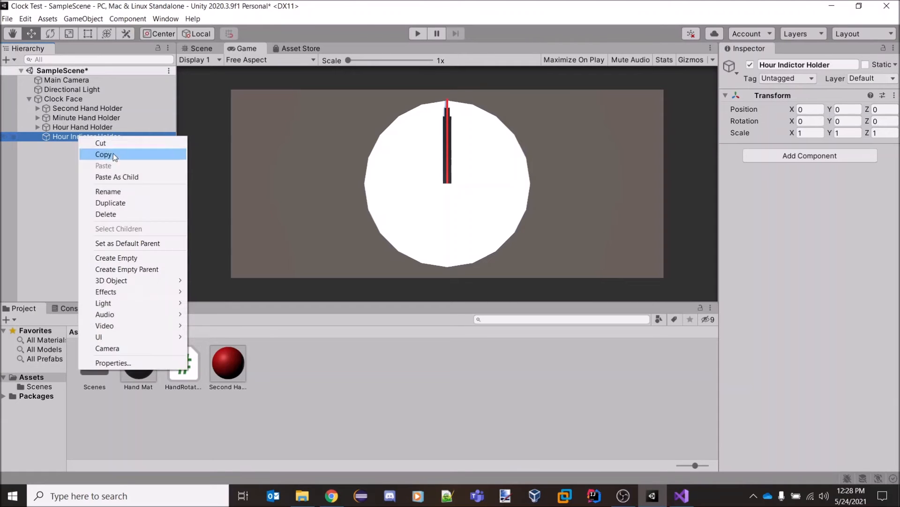
pyautogui.moveTo(156, 280)
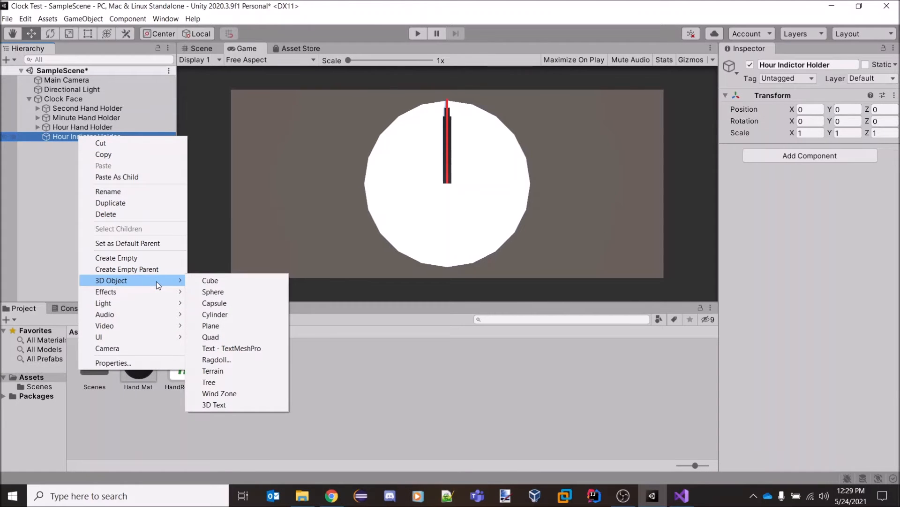
pyautogui.click(199, 281)
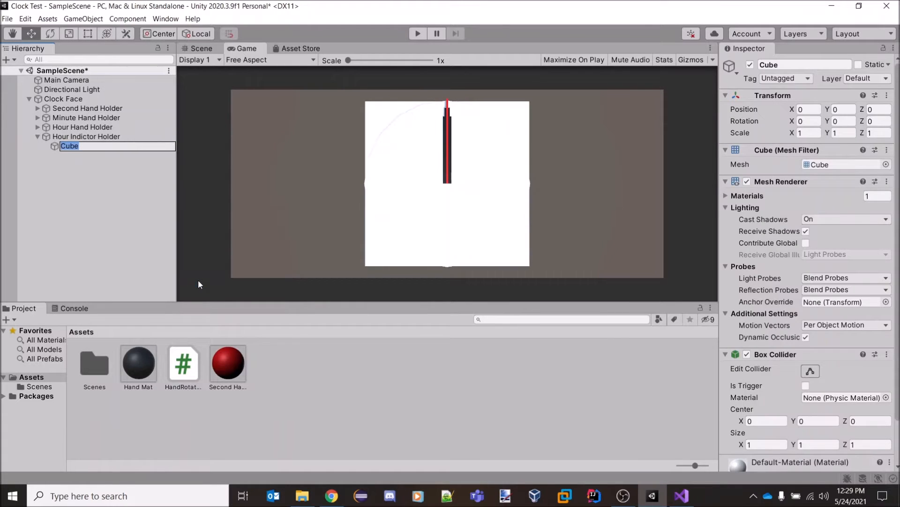
pyautogui.click(94, 209)
# - Scale the new cube to 0.1 along X and Z
pyautogui.click(70, 147)
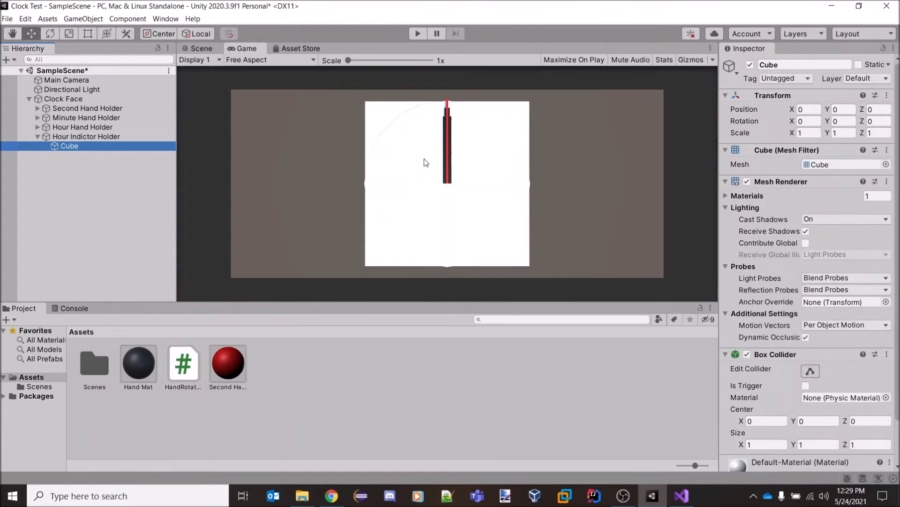
pyautogui.click(811, 132)
pyautogui.write('0.1')
pyautogui.press('Tab')
pyautogui.press('Tab')
pyautogui.write('.1')
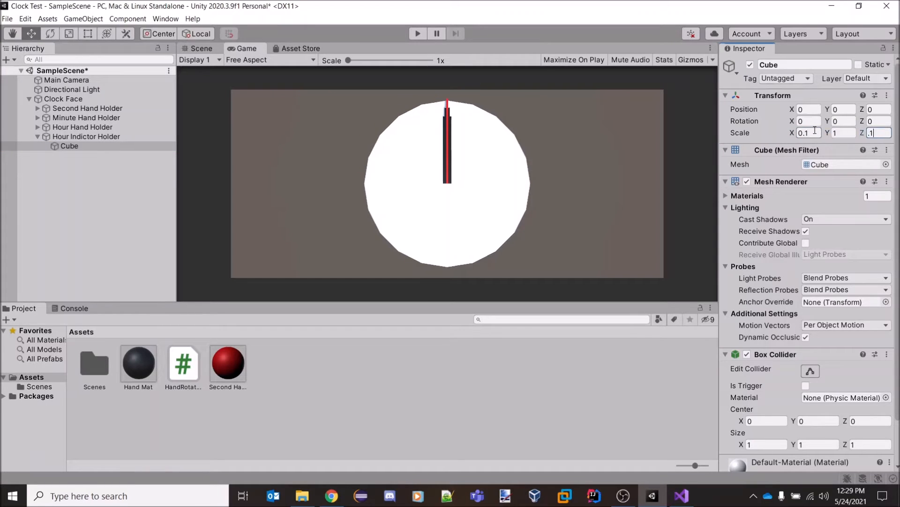
pyautogui.click(588, 380)
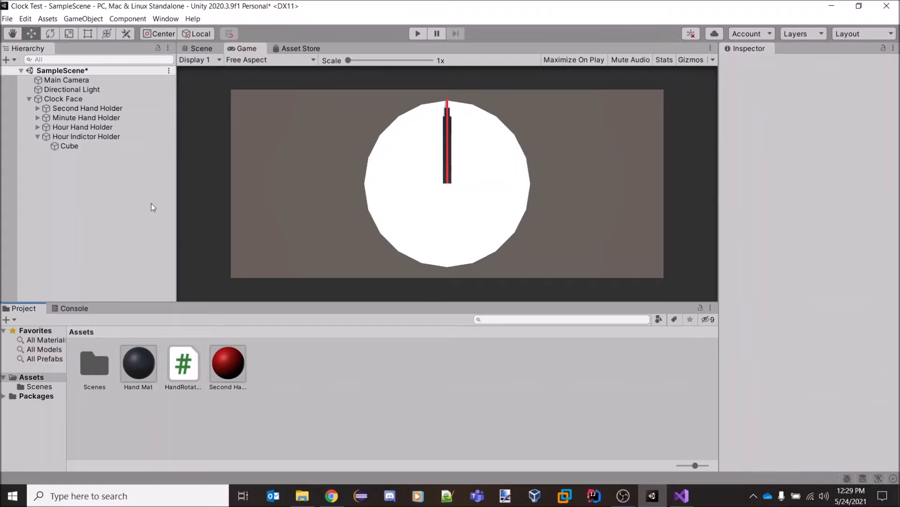
# - Rename the cube inside the Hour Indictor Holder as Hour Indicator 1
pyautogui.click(73, 147)
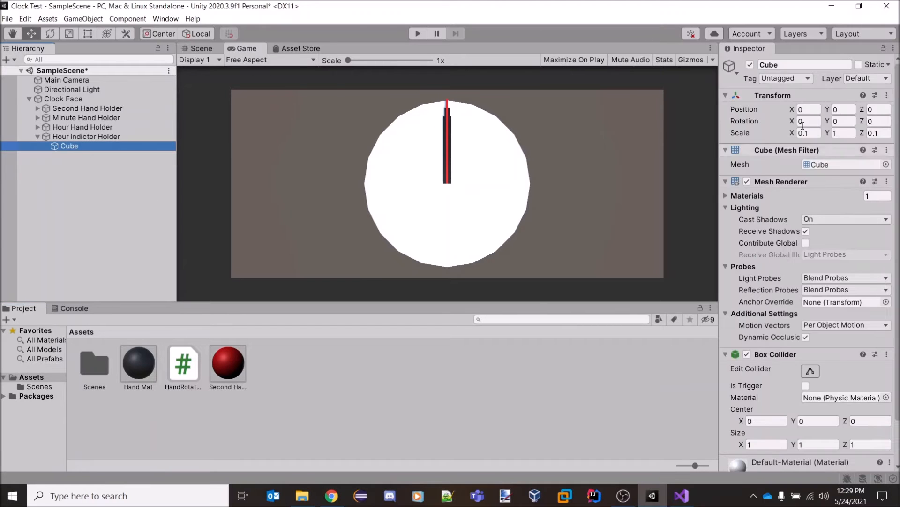
pyautogui.click(789, 66)
pyautogui.write('Hour Indict')
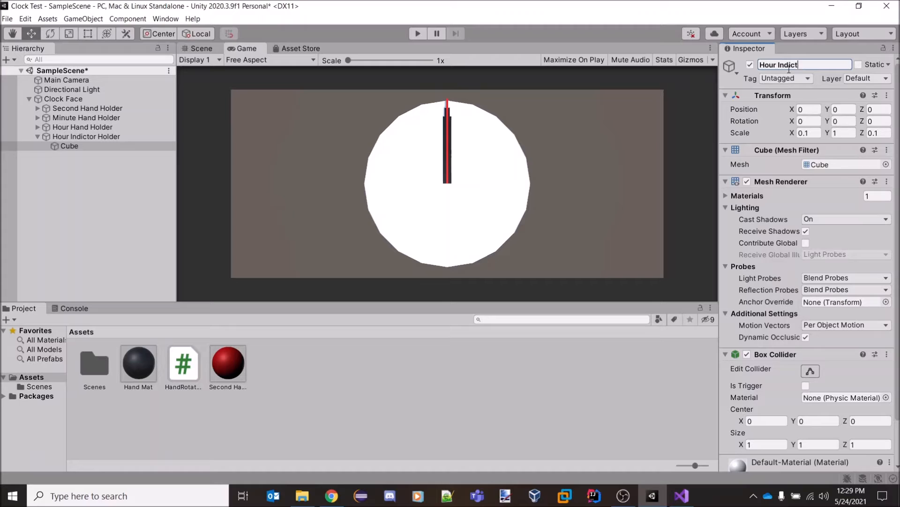
pyautogui.press('BackSpace')
pyautogui.write('ator 1')
pyautogui.click(65, 162)
# - Apply the Hand Mat material to Hour Indicator 1
pyautogui.click(72, 145)
pyautogui.moveTo(130, 365); pyautogui.dragTo(788, 368)
pyautogui.scroll(-2, 787, 369)
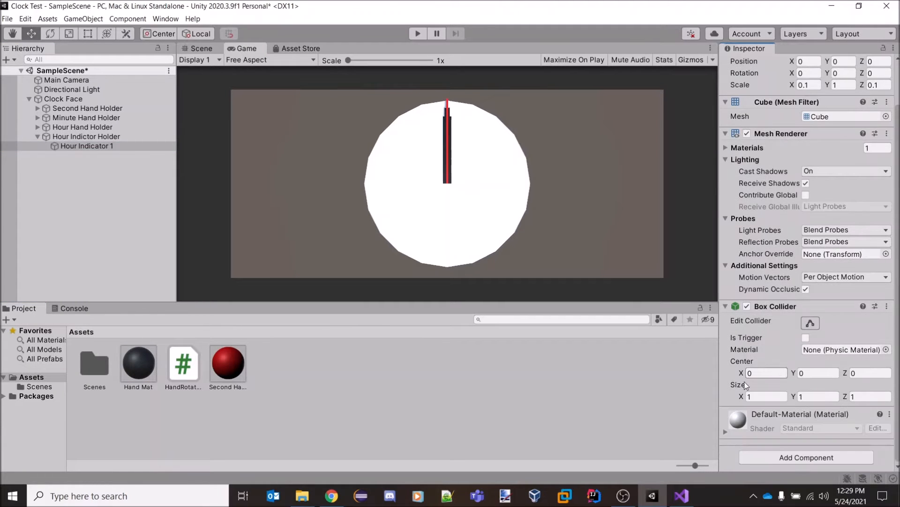
pyautogui.moveTo(138, 368); pyautogui.dragTo(760, 444)
pyautogui.click(100, 136)
pyautogui.click(101, 146)
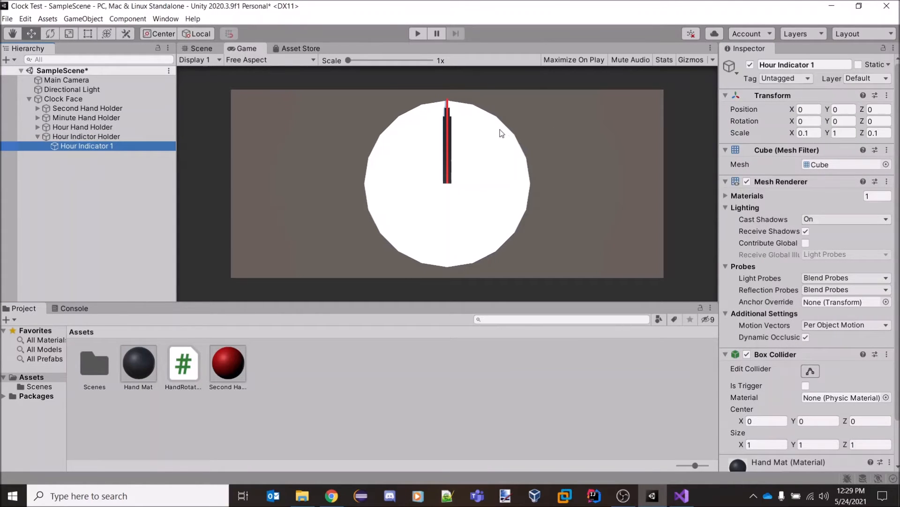
# - Raise Hour Indicator 1 to about Y 1.31 and move it outward along the hands to about Z 0.467
pyautogui.click(202, 48)
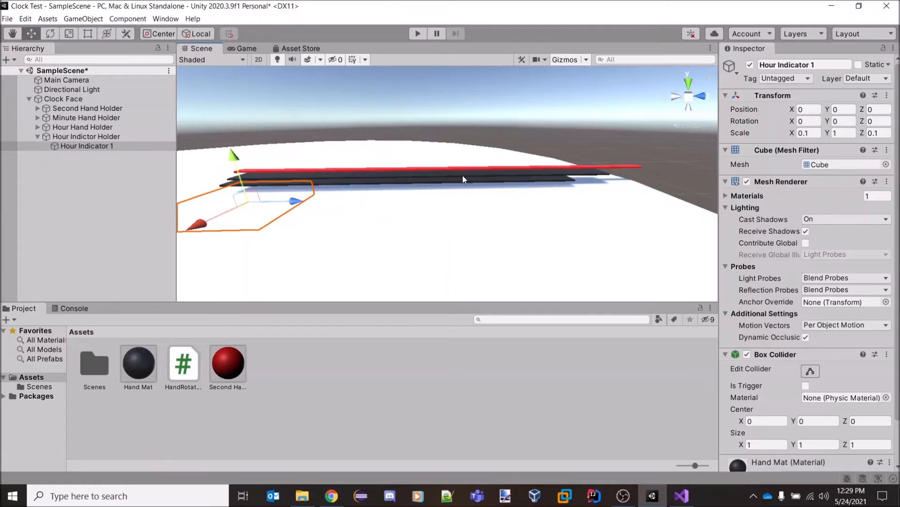
pyautogui.click(237, 145)
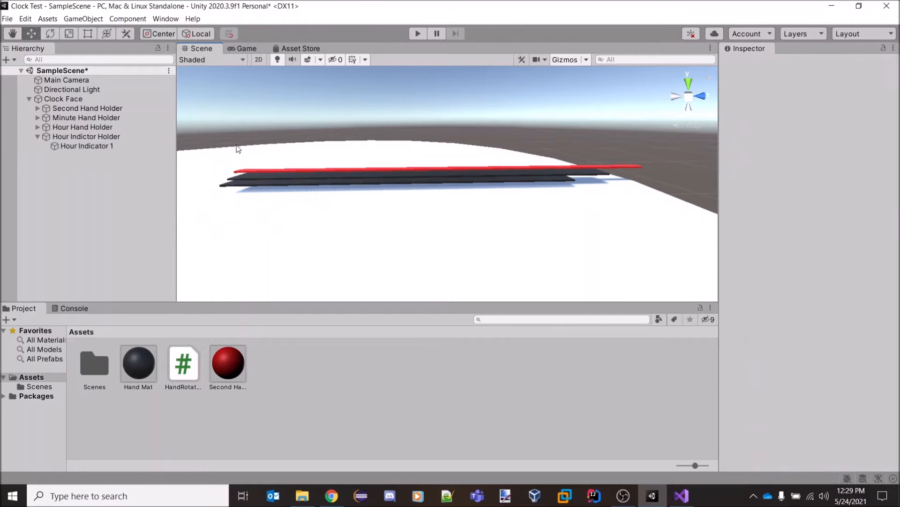
pyautogui.click(119, 145)
pyautogui.moveTo(233, 160); pyautogui.dragTo(230, 136)
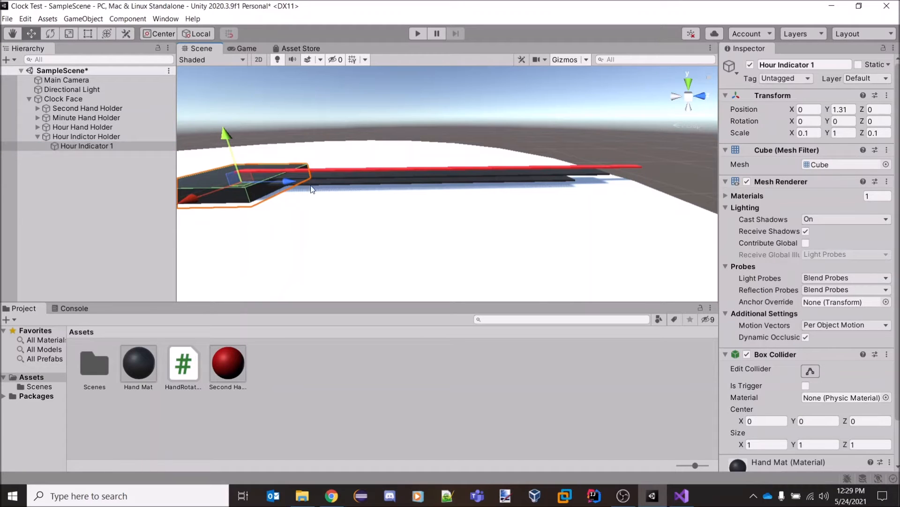
pyautogui.moveTo(290, 183); pyautogui.dragTo(657, 177)
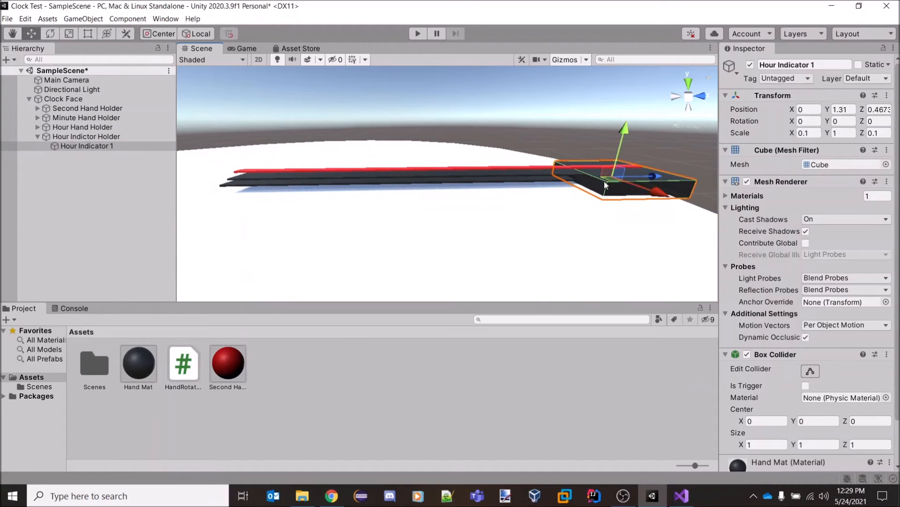
pyautogui.click(253, 49)
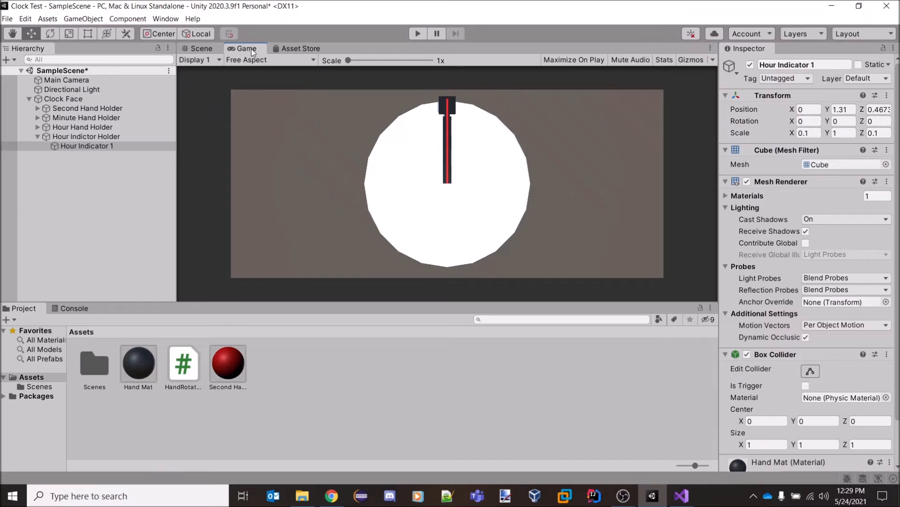
# - Set Hour Indicator 1's X and Z scale to 0.03
pyautogui.click(807, 134)
pyautogui.doubleClick(807, 134)
pyautogui.write('0.03')
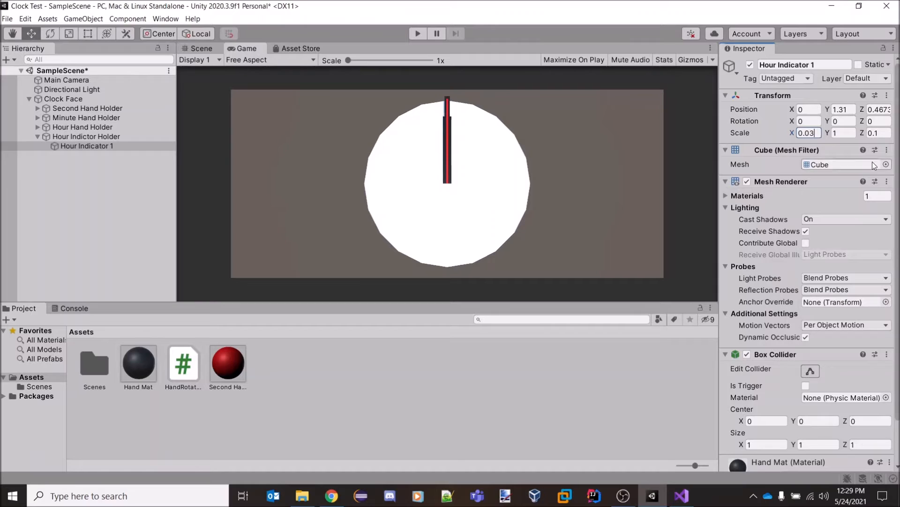
pyautogui.click(875, 133)
pyautogui.write('0.03')
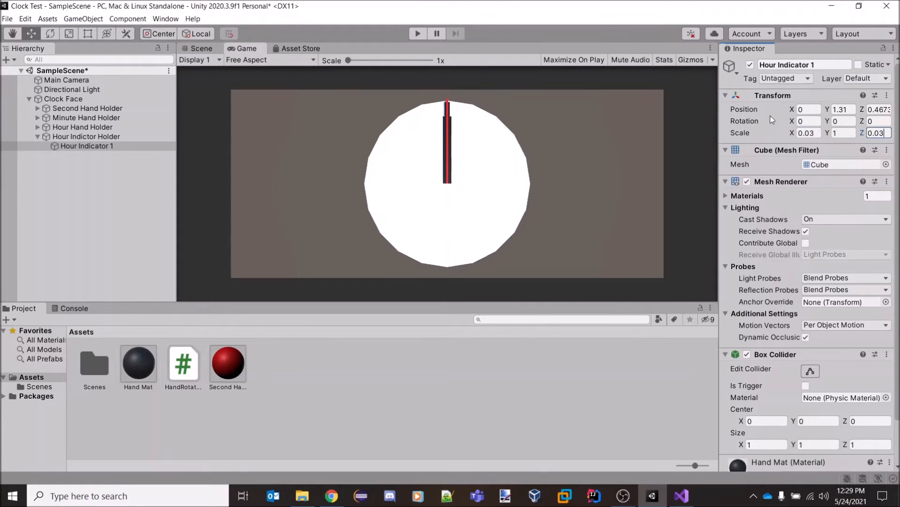
# - Move Hour Indicator 1 outward to a Z position of 0.5 and check its placement on the clock face
pyautogui.click(109, 136)
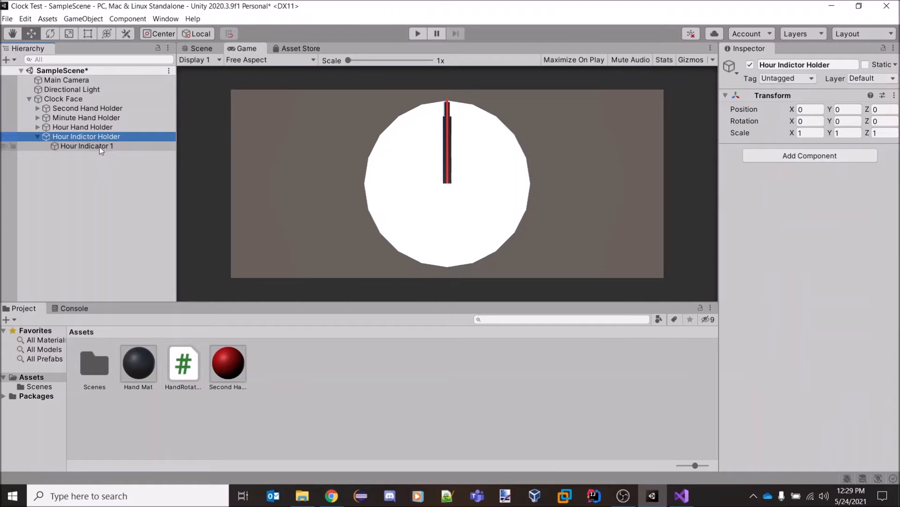
pyautogui.click(93, 146)
pyautogui.click(197, 49)
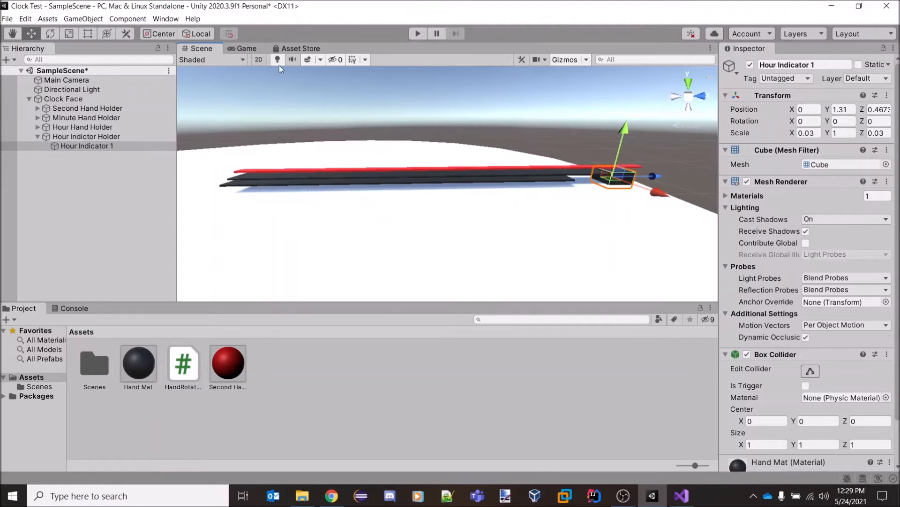
pyautogui.moveTo(661, 175); pyautogui.dragTo(670, 173)
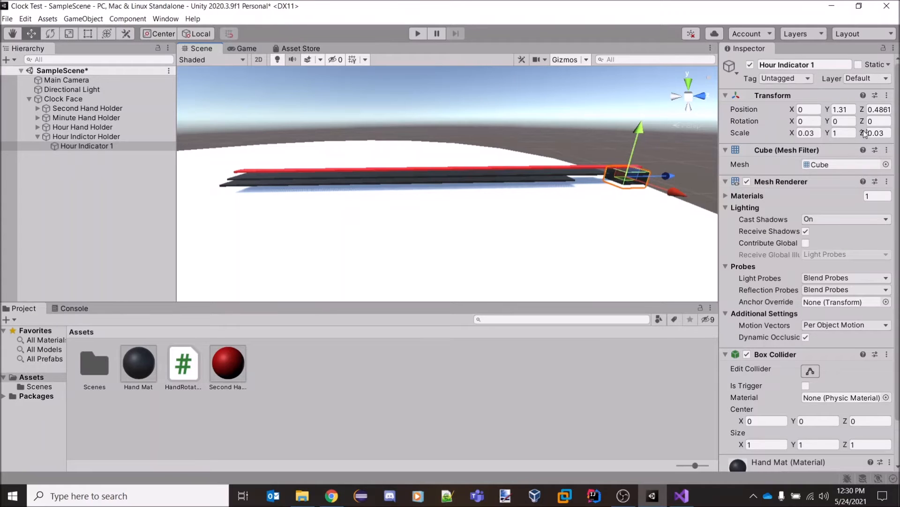
pyautogui.click(879, 109)
pyautogui.doubleClick(878, 109)
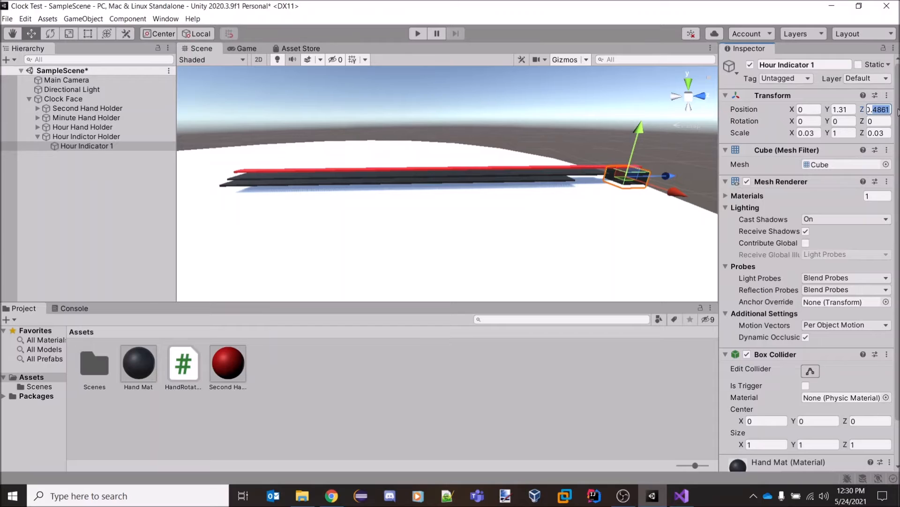
pyautogui.write('0.5')
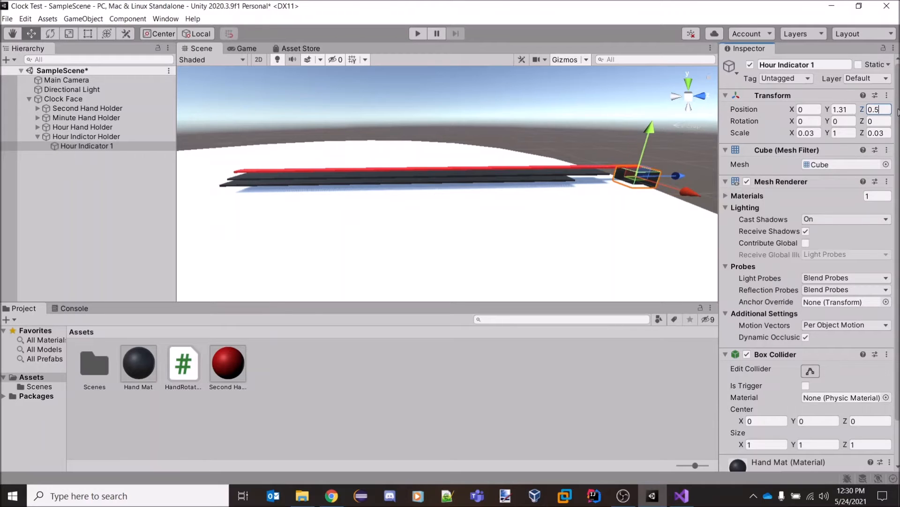
pyautogui.click(244, 49)
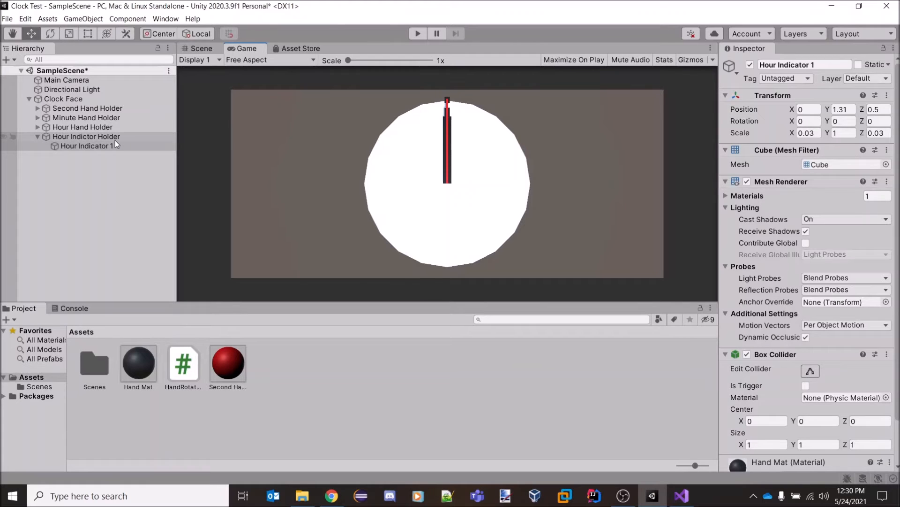
pyautogui.click(208, 52)
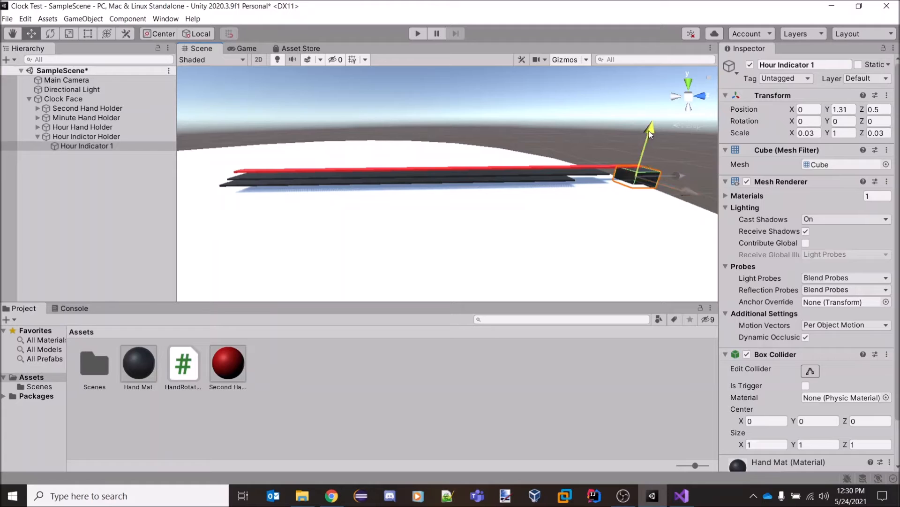
# - Raise Hour Indicator 1 to a Y position of 1.5
pyautogui.moveTo(649, 131); pyautogui.dragTo(650, 127)
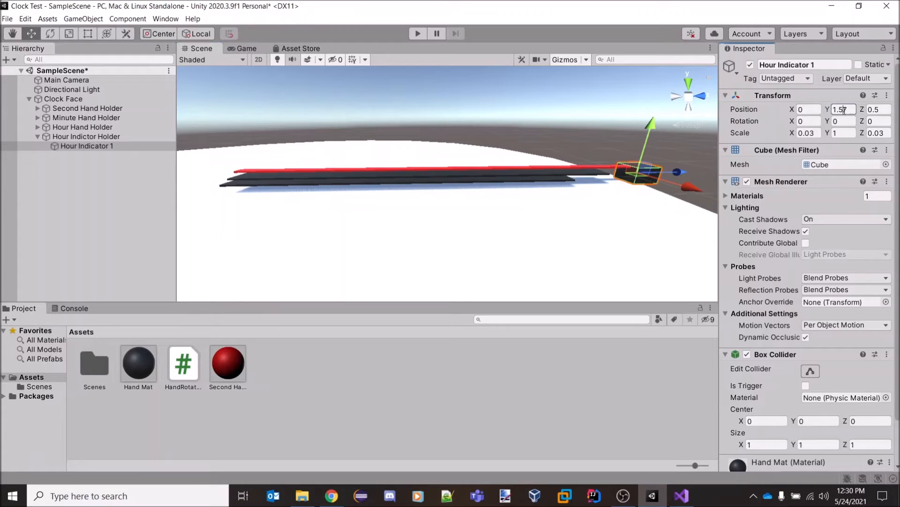
pyautogui.press('BackSpace')
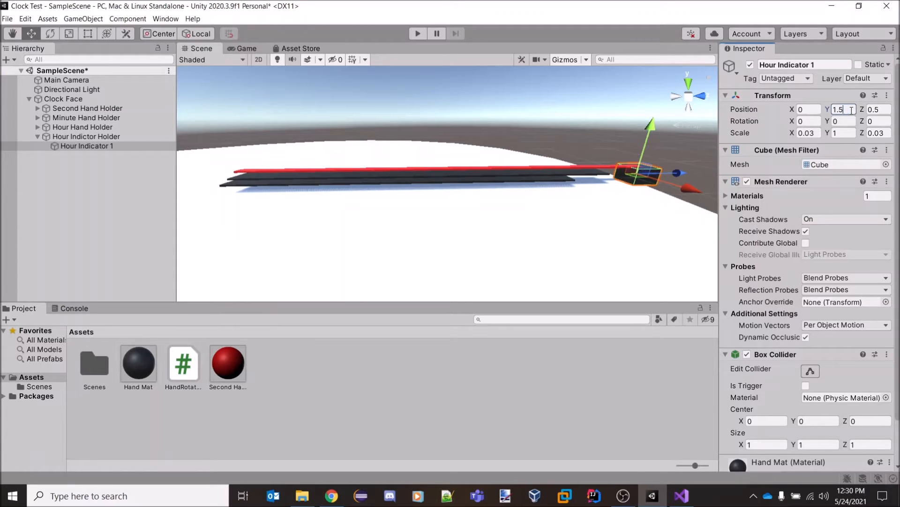
pyautogui.click(84, 136)
# - Duplicate Hour Indicator 1, set the copy's Z position to -0.5, and check both indicators in the Game view
pyautogui.click(73, 147)
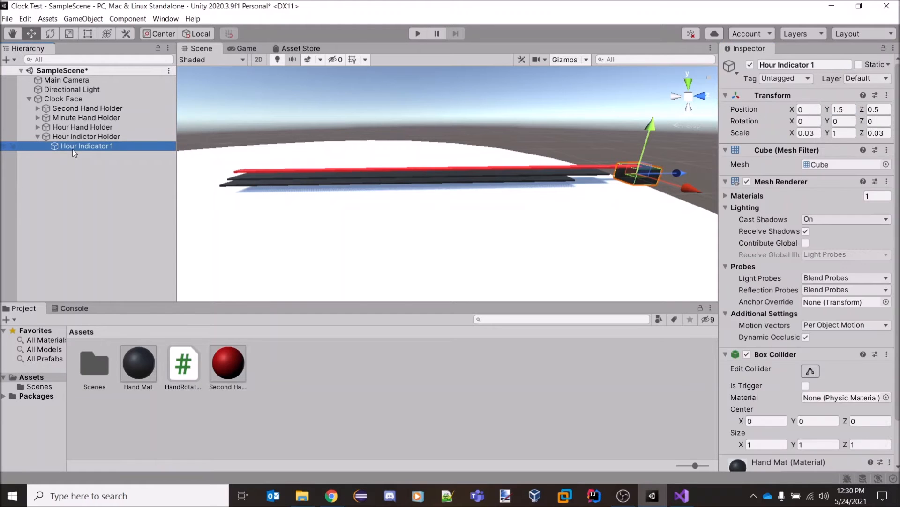
pyautogui.hotkey('ctrl', 'd')
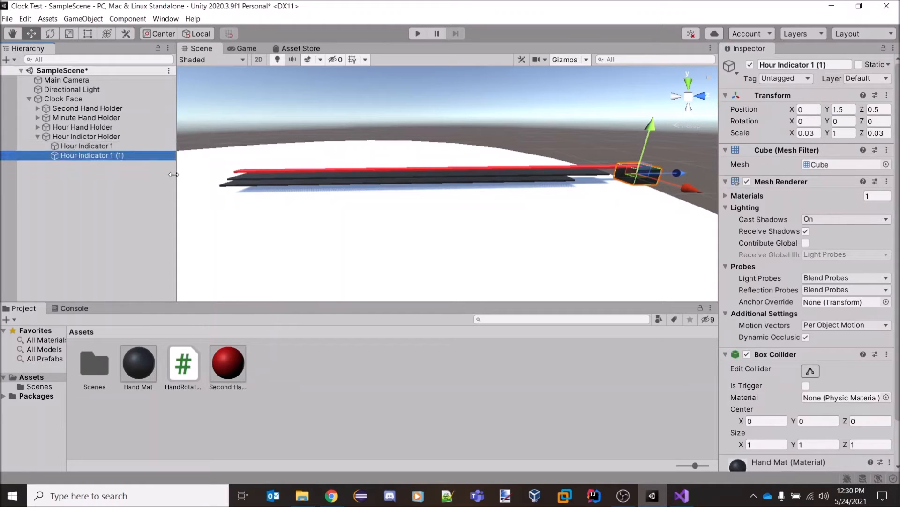
pyautogui.click(869, 110)
pyautogui.write('-')
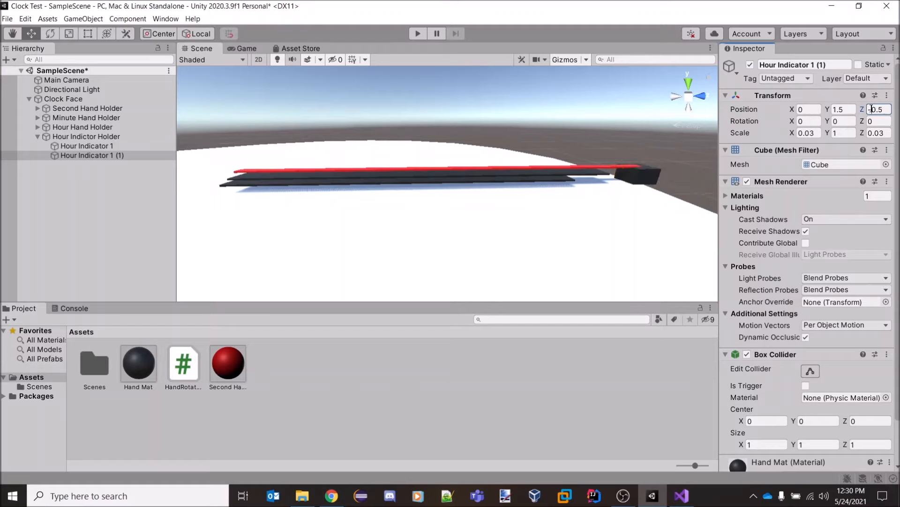
pyautogui.click(247, 49)
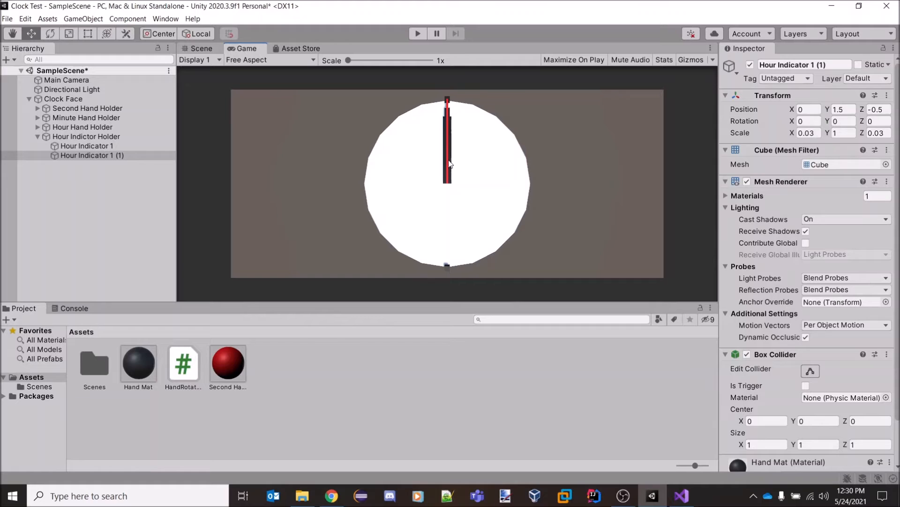
# - Rename the duplicated hour indicator as Hour Indicator 2
pyautogui.click(75, 136)
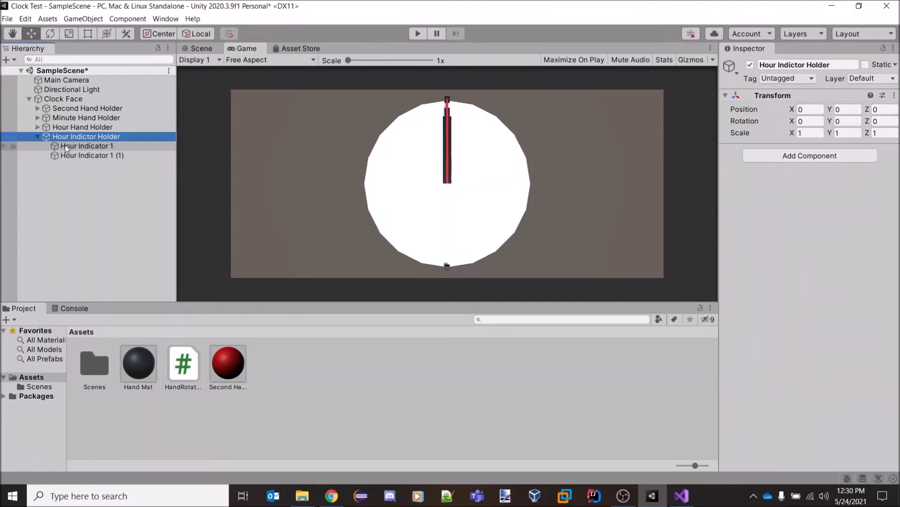
pyautogui.click(141, 156)
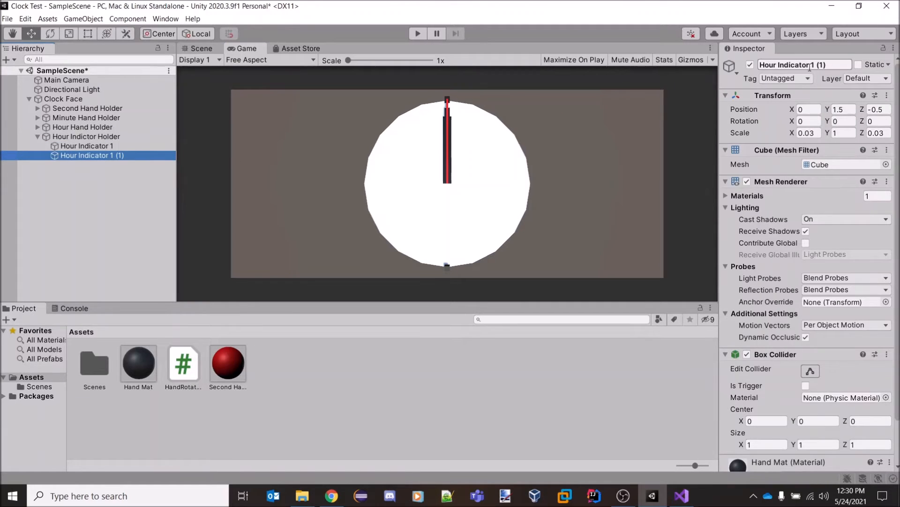
pyautogui.moveTo(811, 67); pyautogui.dragTo(829, 66)
pyautogui.write('2')
pyautogui.press('Return')
# - Duplicate the Hour Indictor Holder with both its indicators and set the copy's Y rotation to 30
pyautogui.click(46, 138)
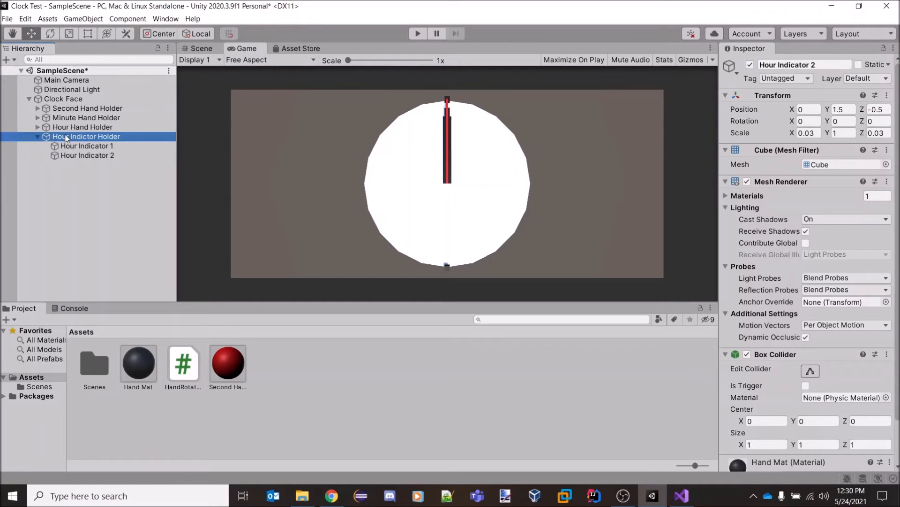
pyautogui.click(38, 136)
pyautogui.click(94, 127)
pyautogui.click(89, 137)
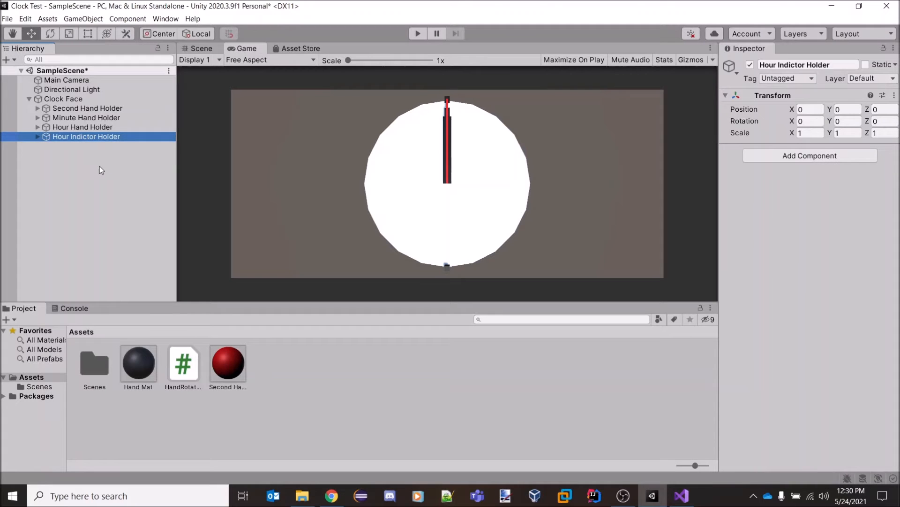
pyautogui.click(37, 136)
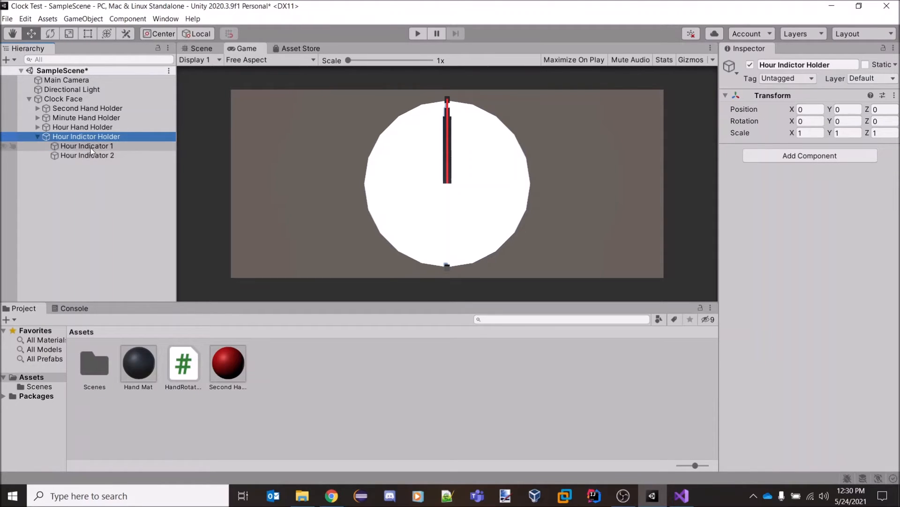
pyautogui.click(38, 137)
pyautogui.hotkey('ctrl', 'd')
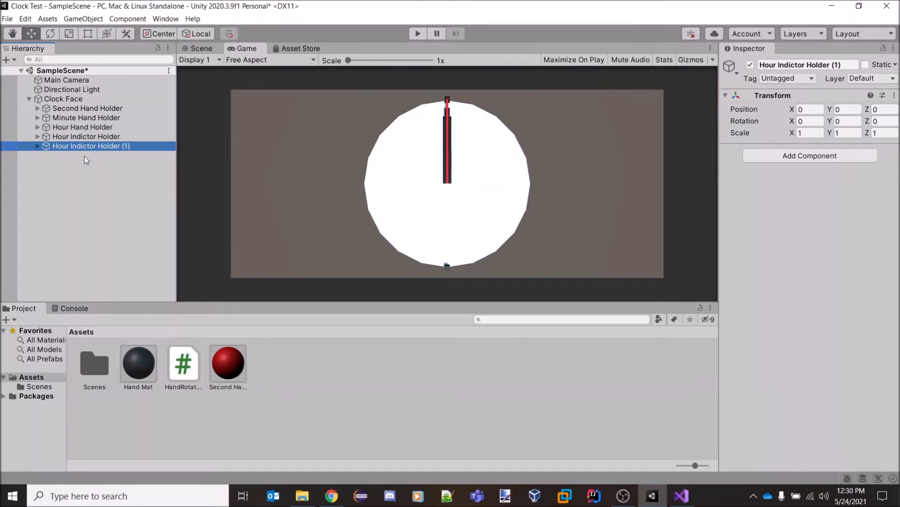
pyautogui.click(846, 122)
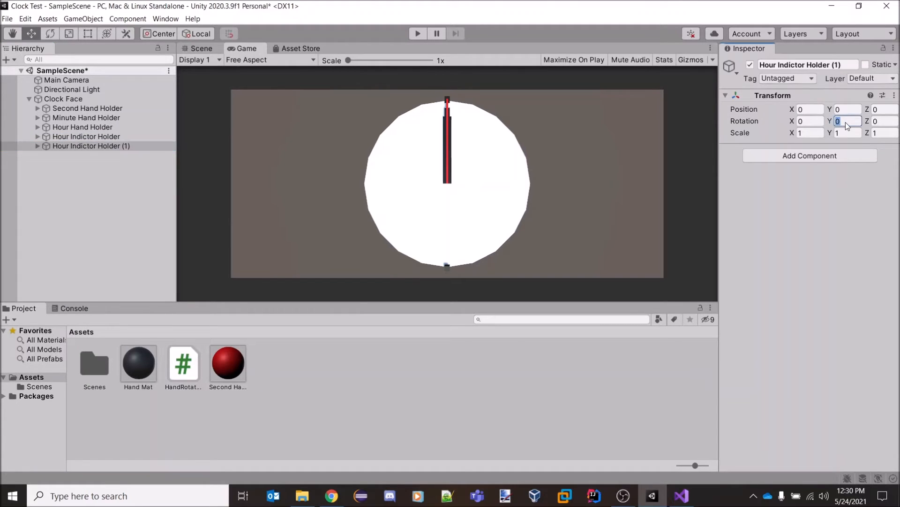
pyautogui.write('30')
# - Duplicate Hour Indictor Holder (1) and set the copy's Y rotation to 60
pyautogui.click(71, 137)
pyautogui.click(91, 145)
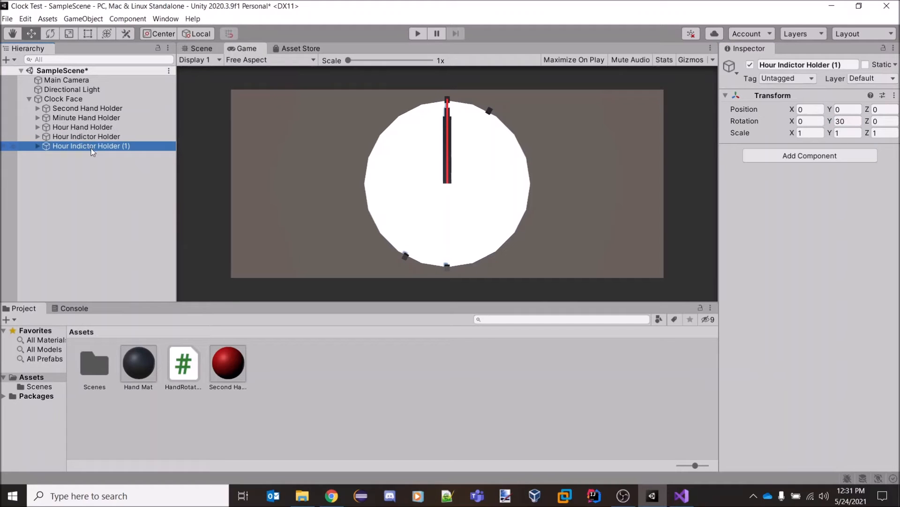
pyautogui.hotkey('ctrl', 'd')
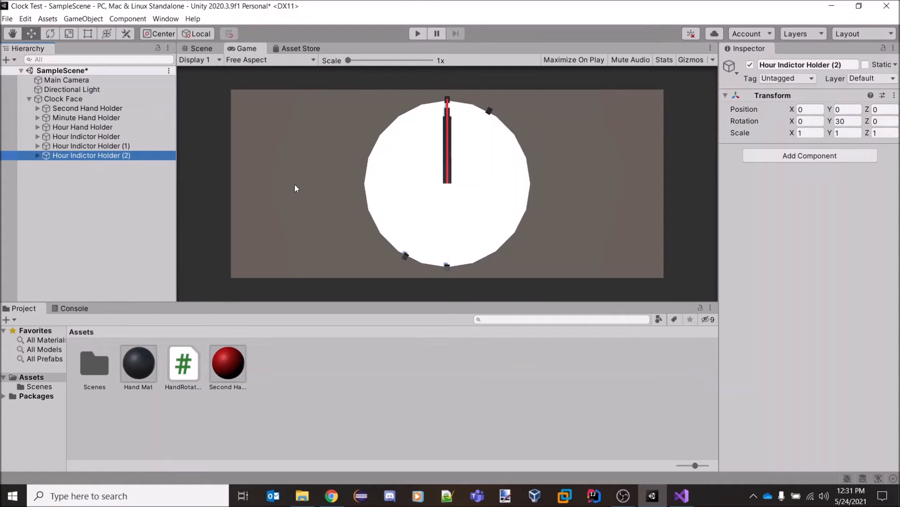
pyautogui.click(856, 121)
pyautogui.write('60')
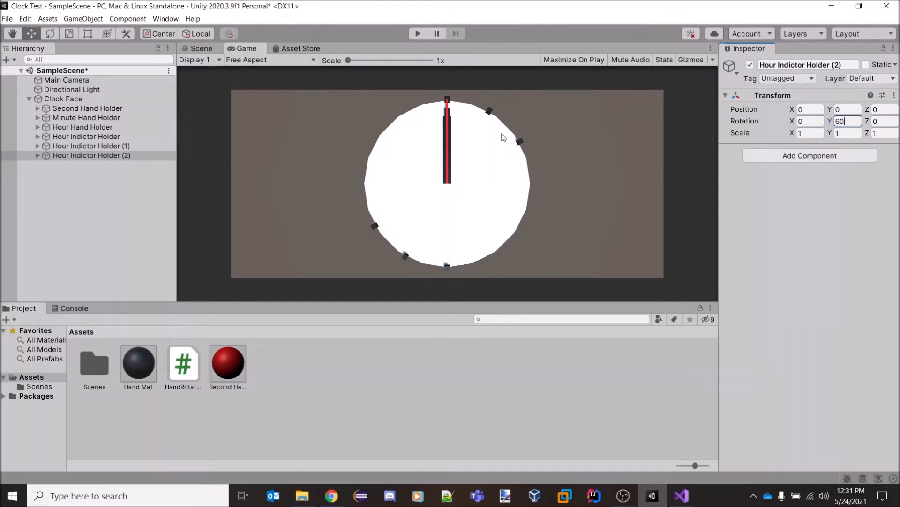
# - Duplicate Hour Indictor Holder (2) and set the copy's Y rotation to 90
pyautogui.click(106, 146)
pyautogui.click(108, 155)
pyautogui.hotkey('ctrl', 'd')
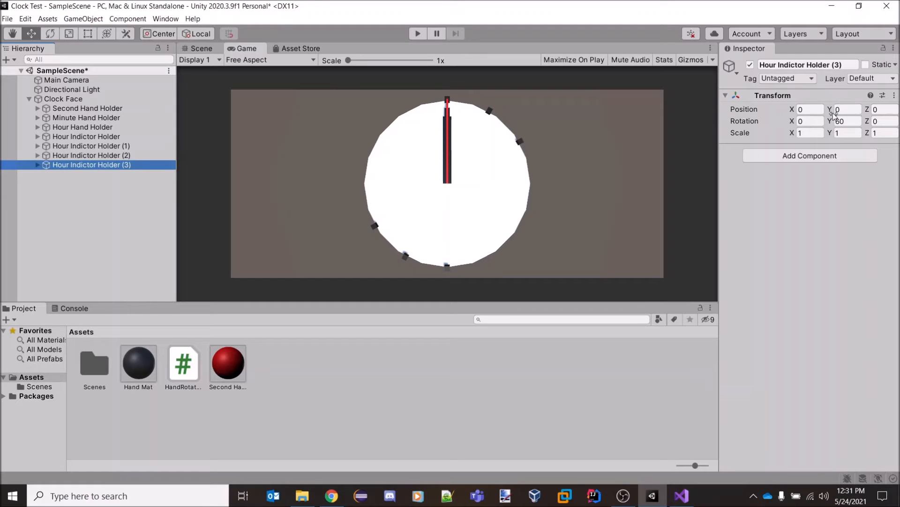
pyautogui.click(847, 122)
pyautogui.write('90')
pyautogui.press('Return')
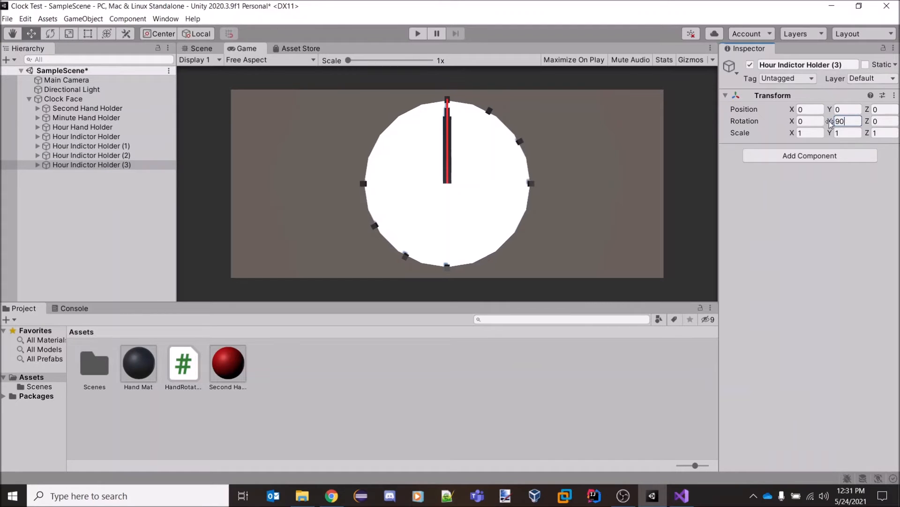
# - Duplicate Hour Indictor Holder (3) and set the copy's Y rotation to 120
pyautogui.click(137, 166)
pyautogui.hotkey('ctrl', 'd')
pyautogui.click(846, 122)
pyautogui.write('120')
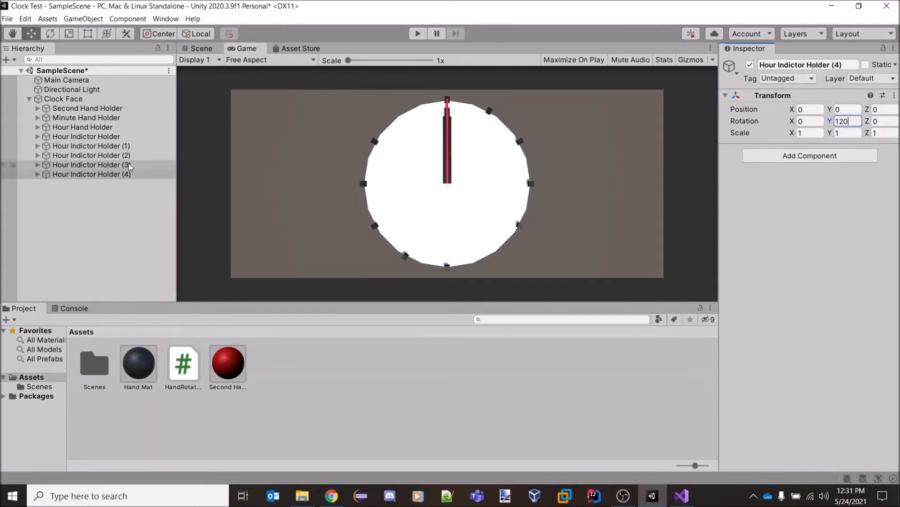
# - Duplicate Hour Indictor Holder (4) and set the copy's Y rotation to 150
pyautogui.click(122, 176)
pyautogui.hotkey('ctrl', 'd')
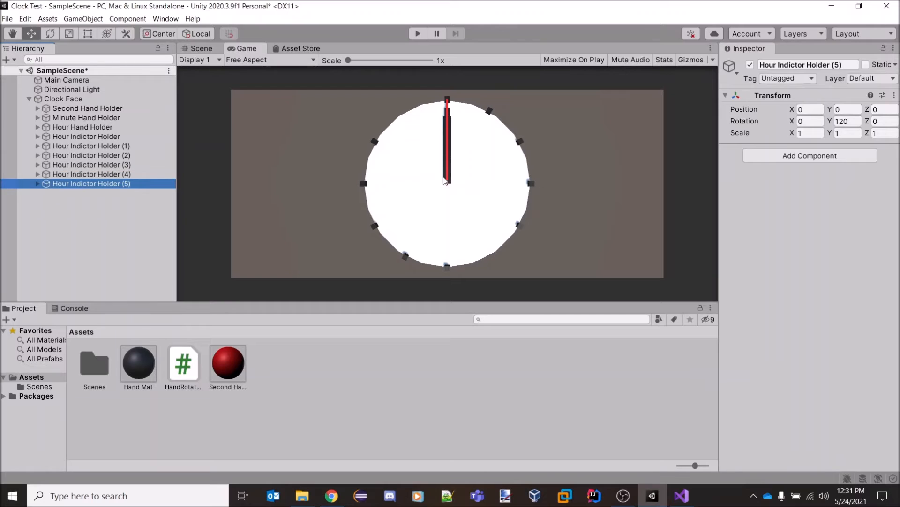
pyautogui.click(848, 122)
pyautogui.write('150')
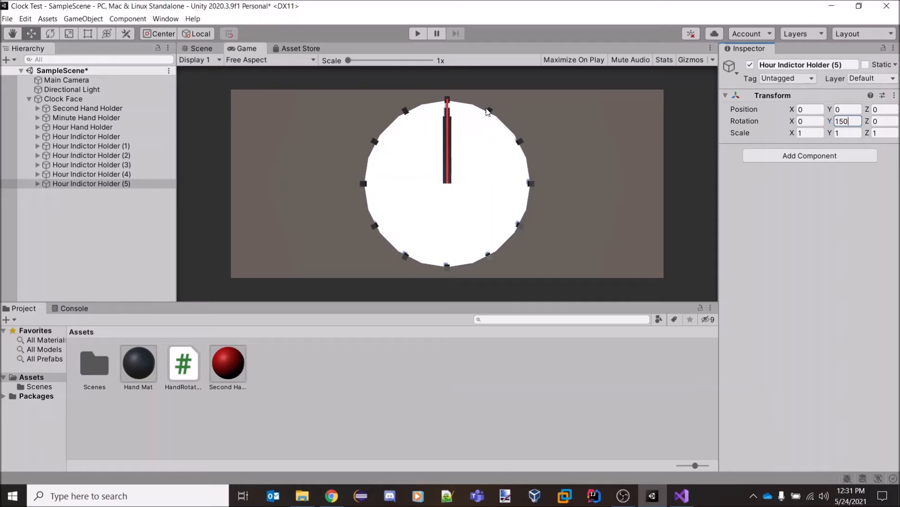
# - Run the scene to watch the hands move against the hour indicators, and stop it again
pyautogui.click(98, 183)
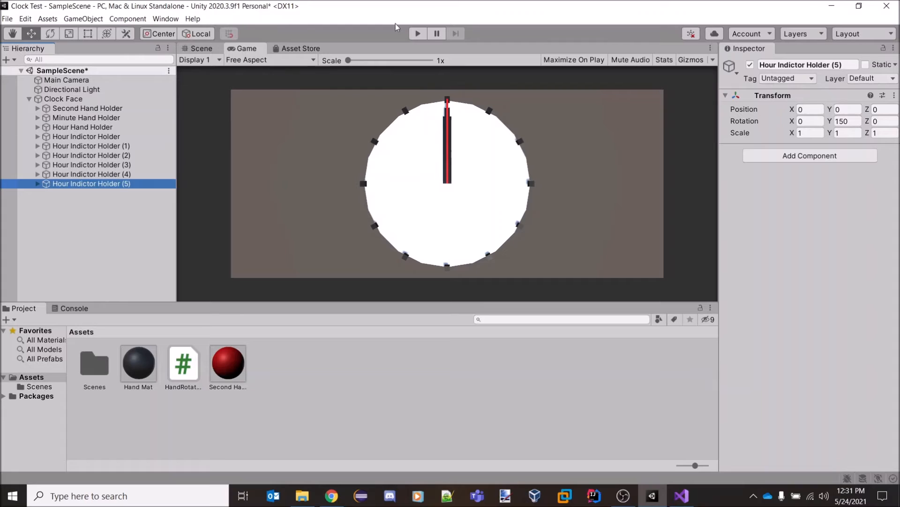
pyautogui.click(419, 34)
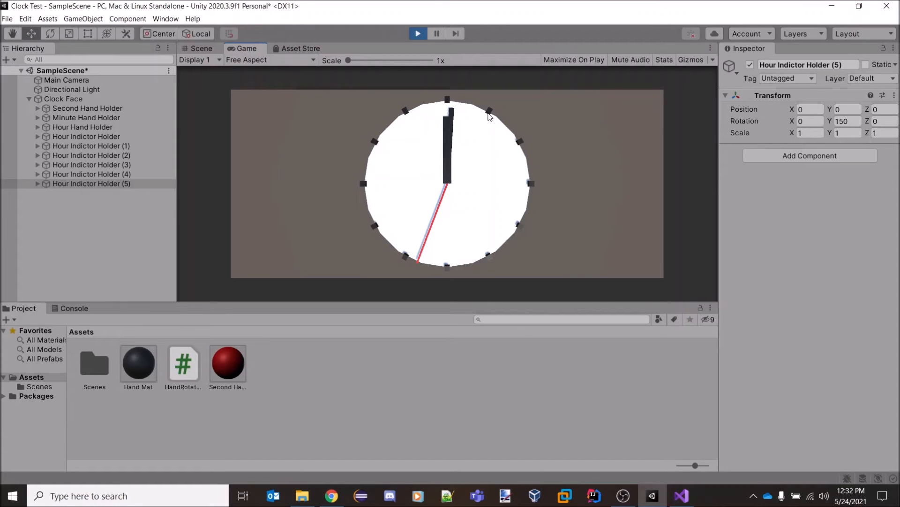
pyautogui.click(417, 34)
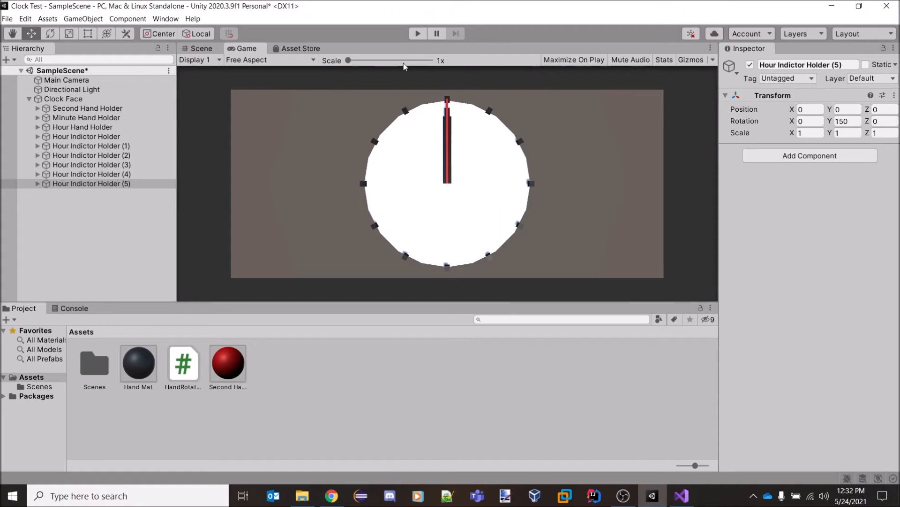
# - Return to the Scene view and collapse the Clock Face object's children in the hierarchy
pyautogui.doubleClick(124, 185)
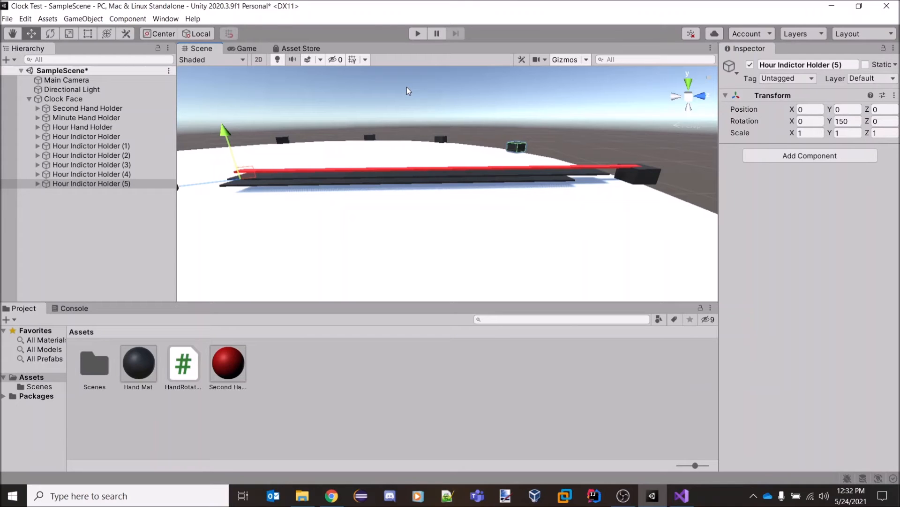
pyautogui.click(29, 100)
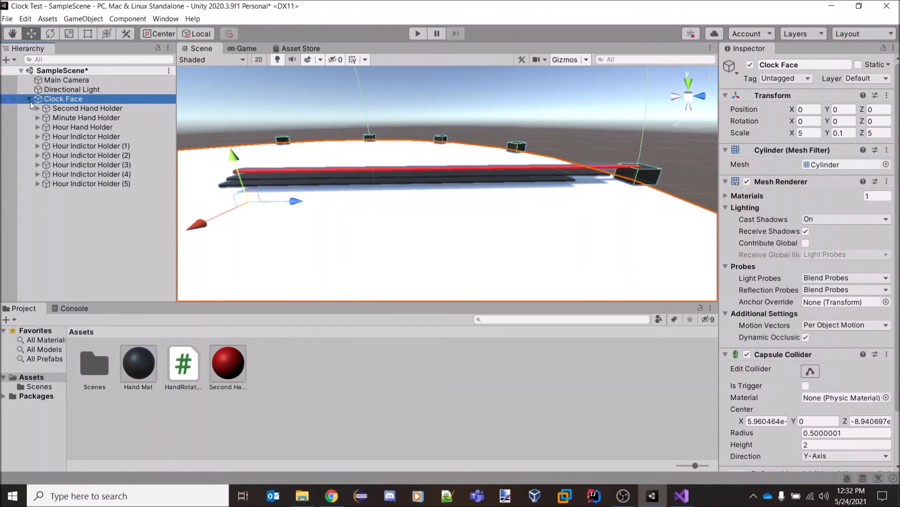
pyautogui.click(29, 99)
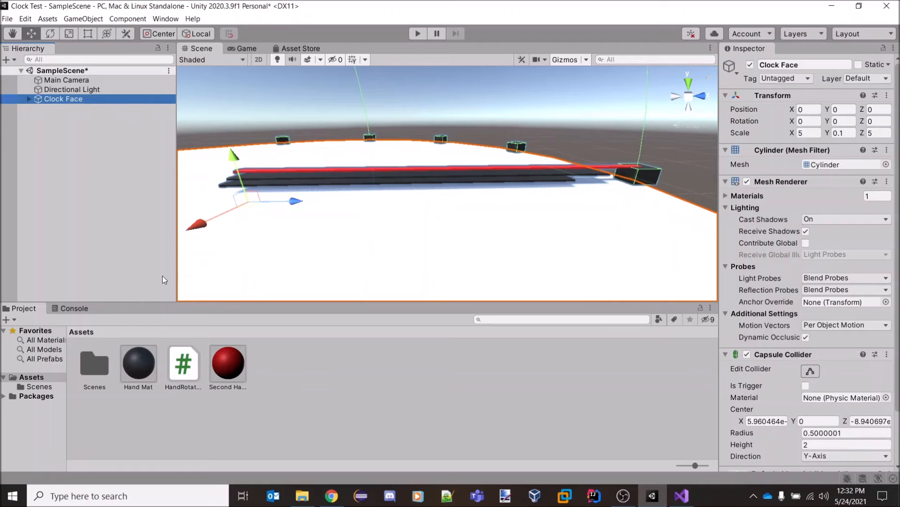
# - Create a new script named ClockQuitter as a component of Clock Face and select the script asset
pyautogui.rightClick(361, 373)
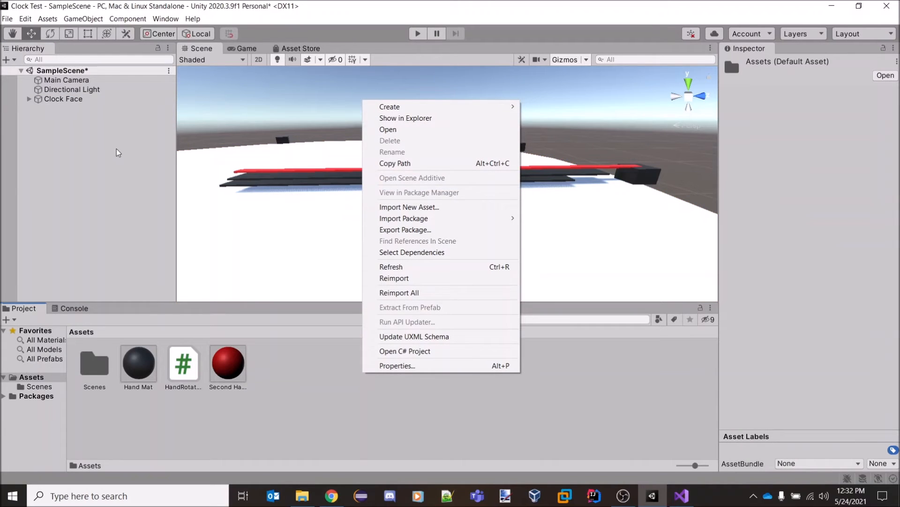
pyautogui.click(71, 99)
pyautogui.scroll(-3, 837, 379)
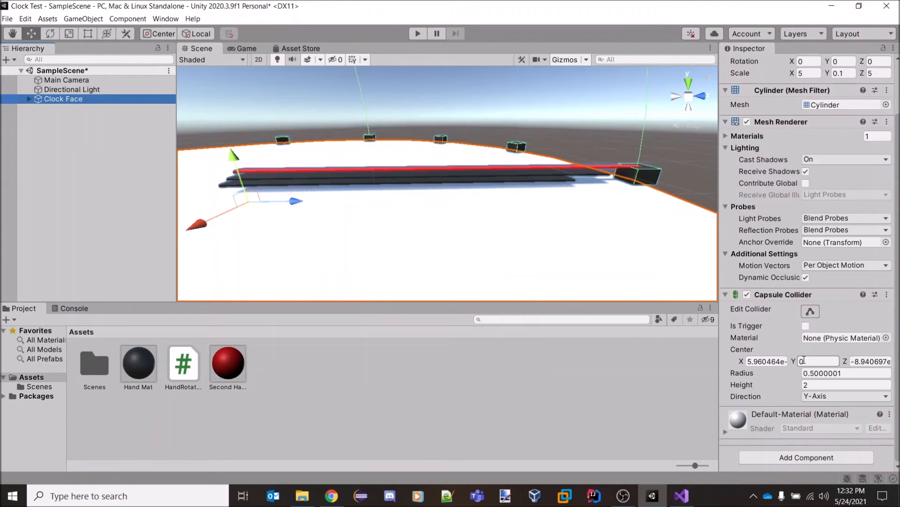
pyautogui.click(794, 458)
pyautogui.scroll(-1, 794, 460)
pyautogui.click(784, 476)
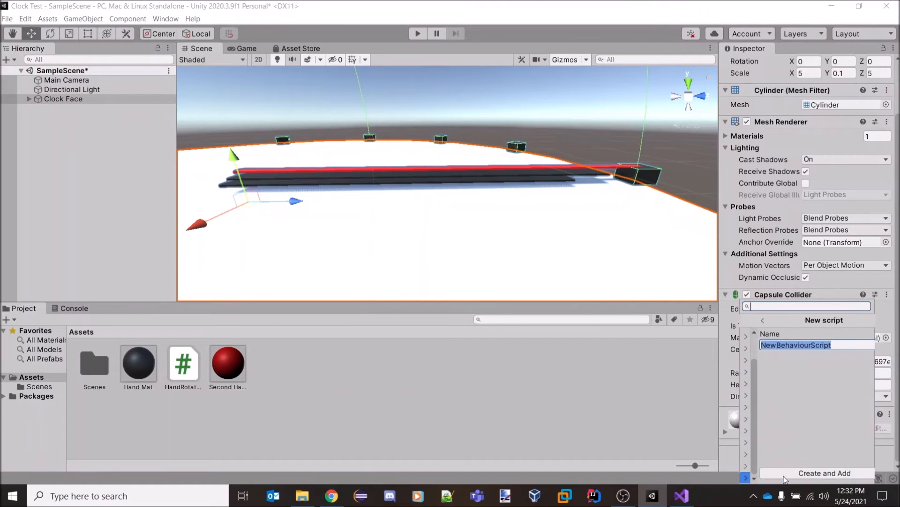
pyautogui.write('Cl')
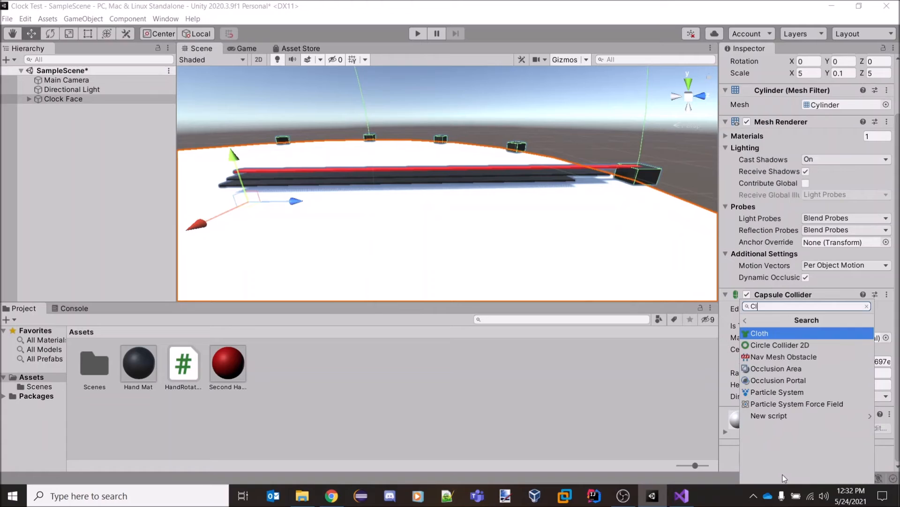
pyautogui.write('ockQuitter')
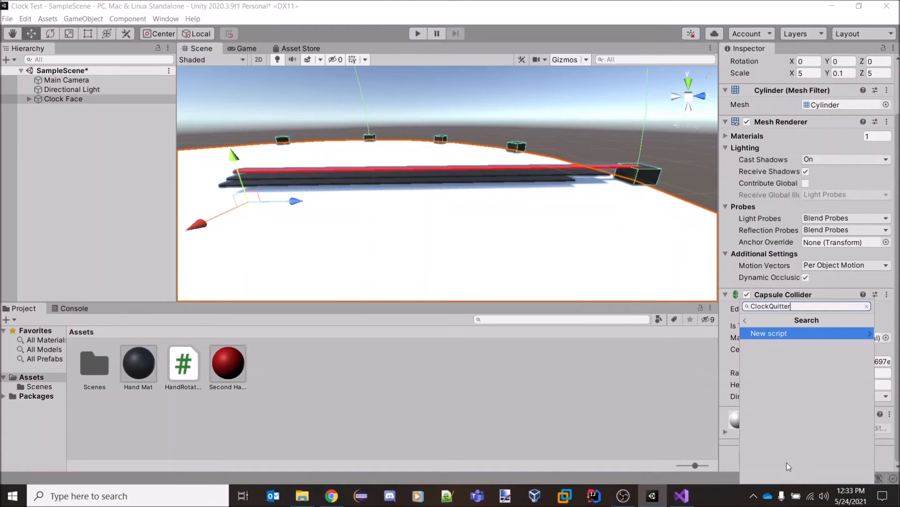
pyautogui.click(787, 337)
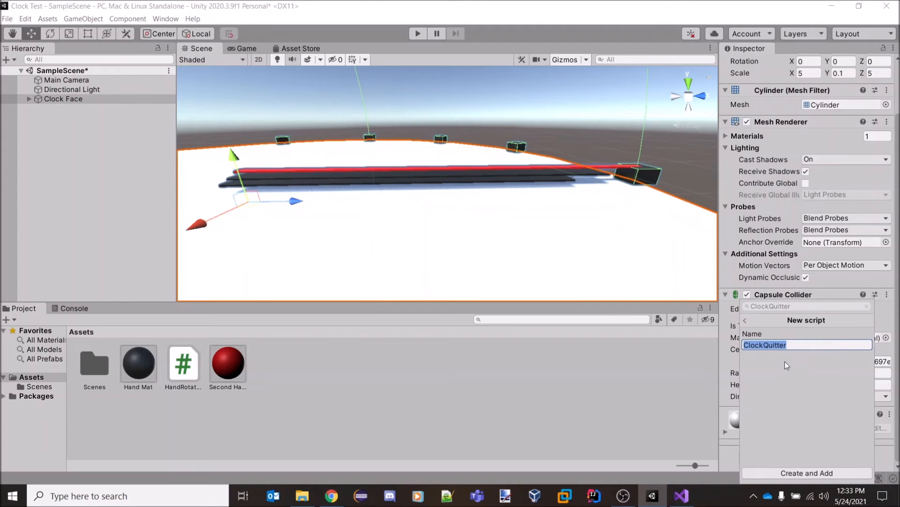
pyautogui.click(801, 474)
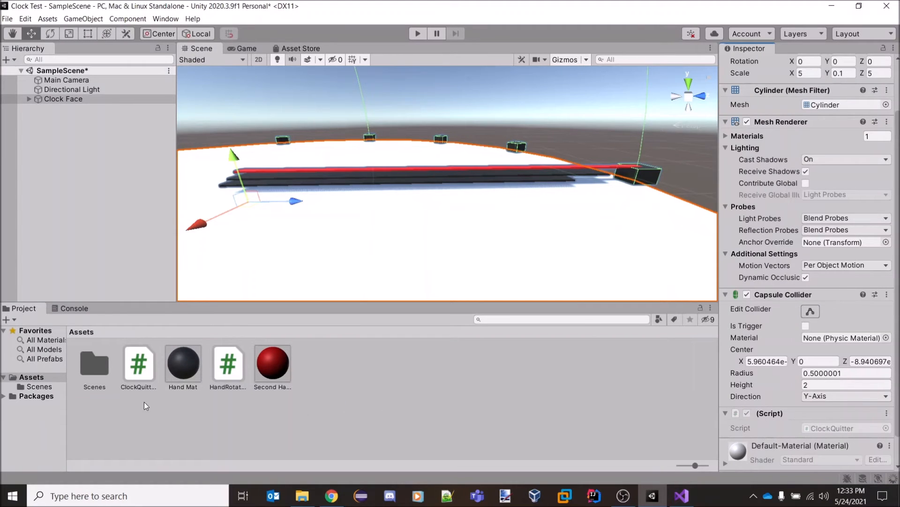
pyautogui.click(149, 366)
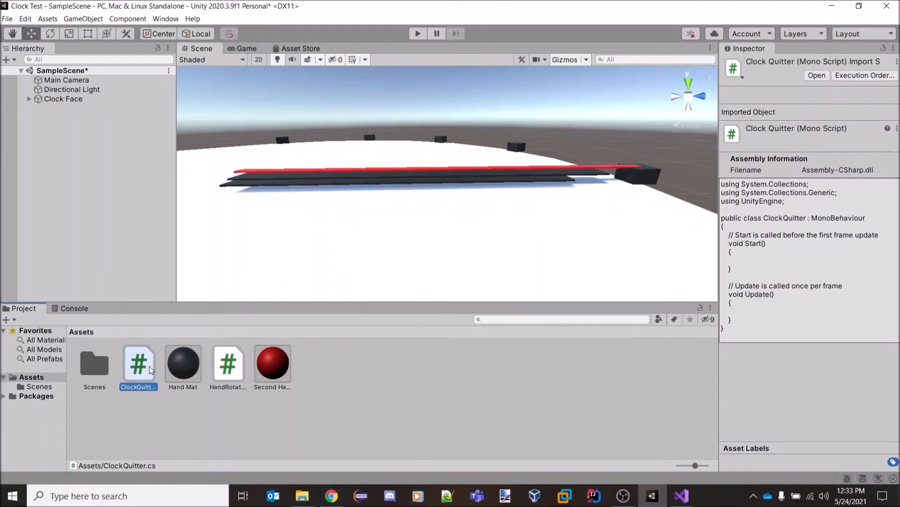
# - Open the ClockQuitter script for editing and begin an if statement inside Update() that calls Input.GetKey
pyautogui.doubleClick(143, 359)
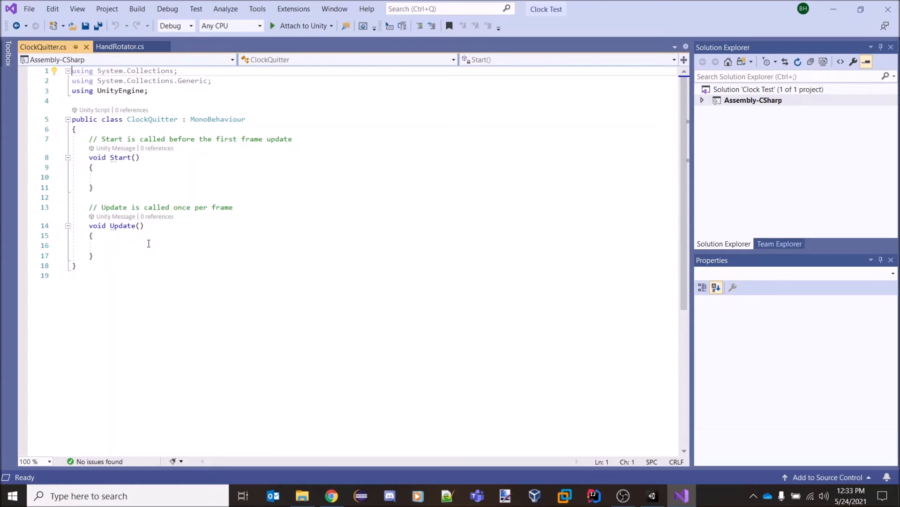
pyautogui.click(116, 255)
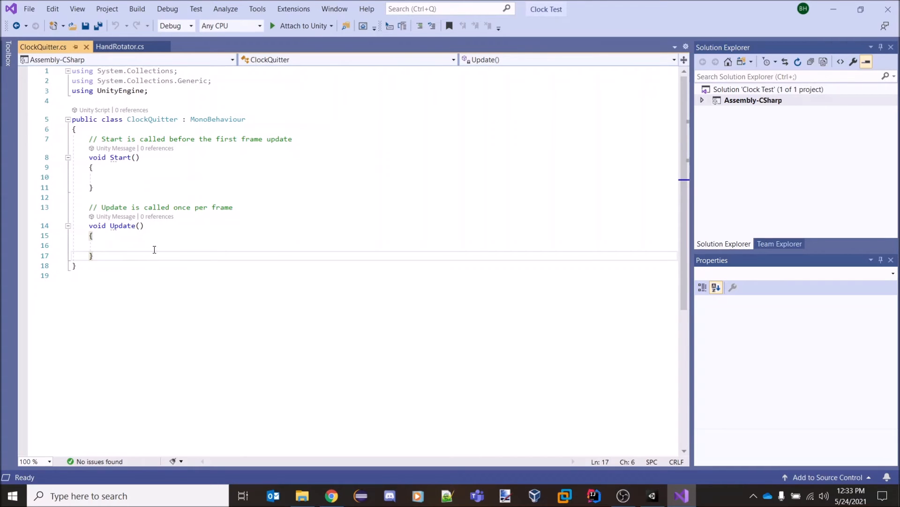
pyautogui.click(133, 244)
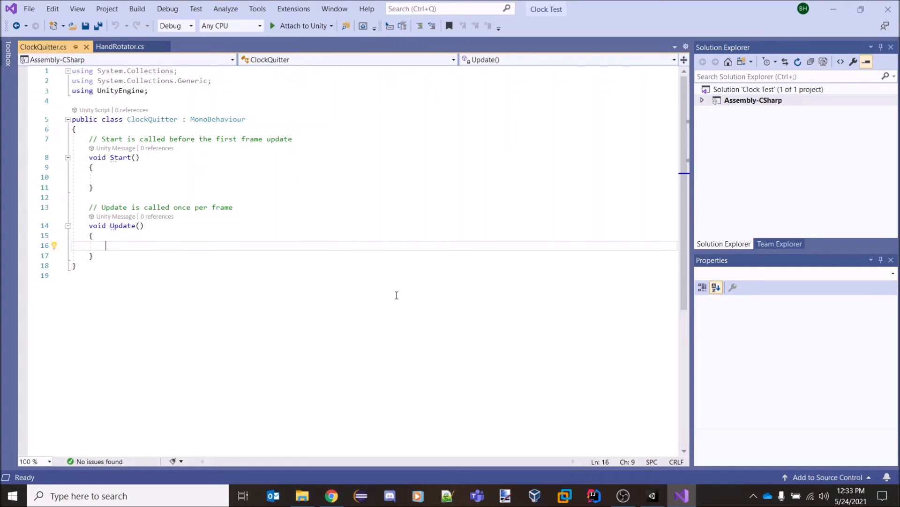
pyautogui.write('if (inp')
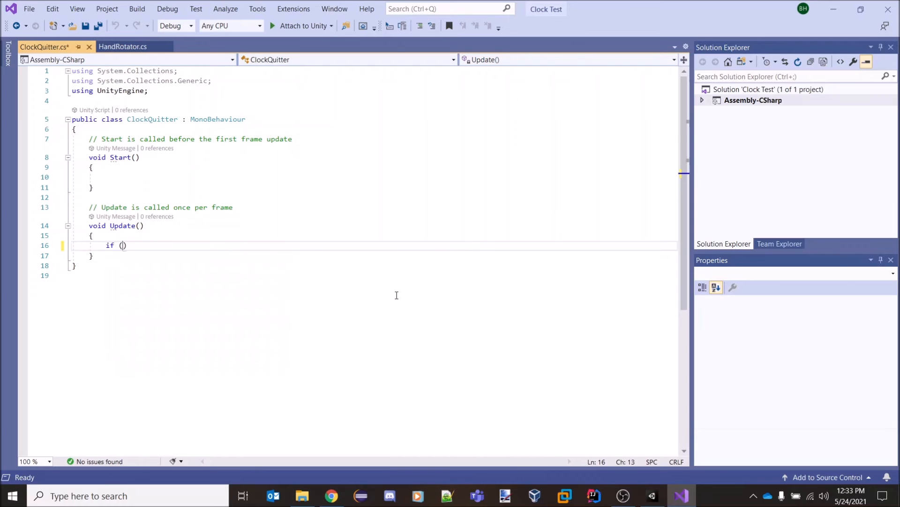
pyautogui.write('ut')
pyautogui.press('Tab')
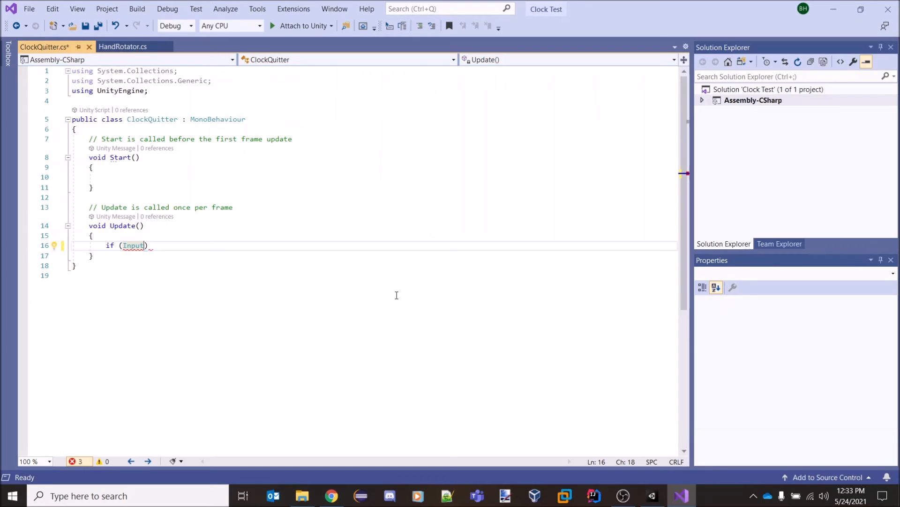
pyautogui.write('.')
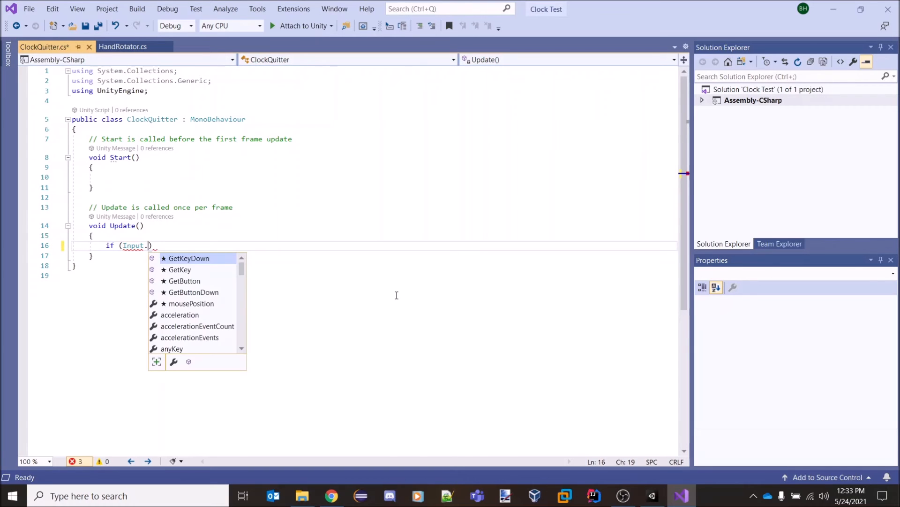
pyautogui.write('get')
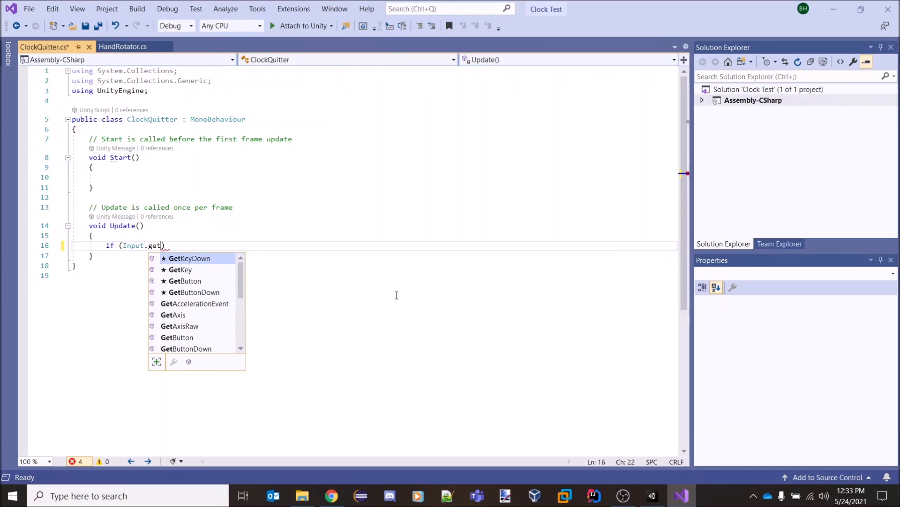
pyautogui.press('Down')
pyautogui.press('Tab')
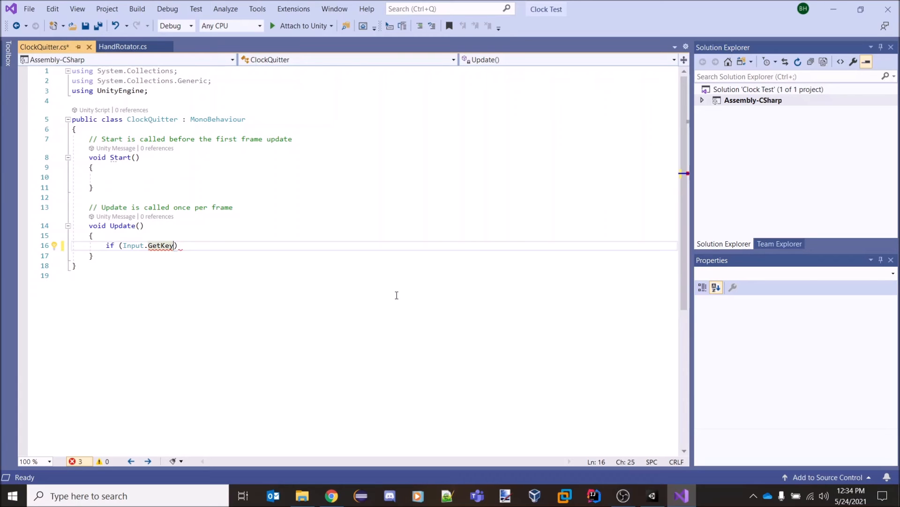
# - Complete the if condition by passing KeyCode.Escape as the argument of Input.GetKey
pyautogui.write('(key')
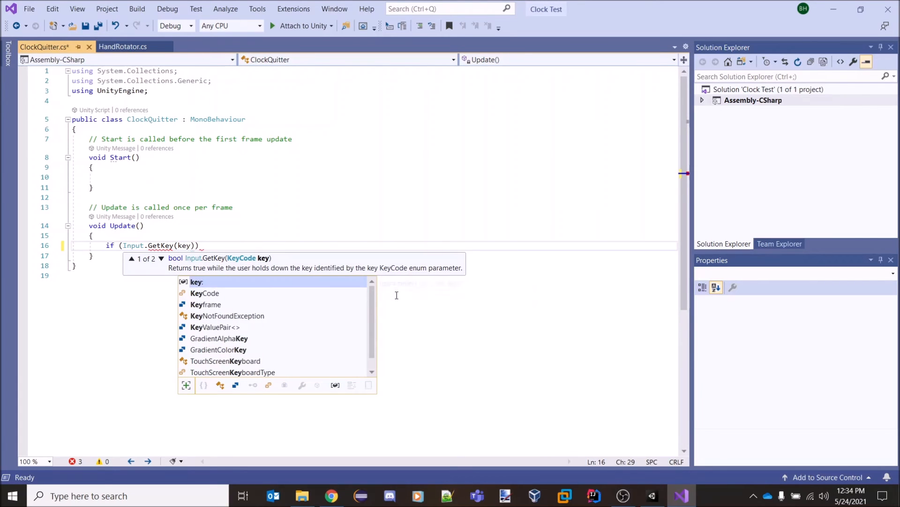
pyautogui.press('Down')
pyautogui.press('Return')
pyautogui.write('.')
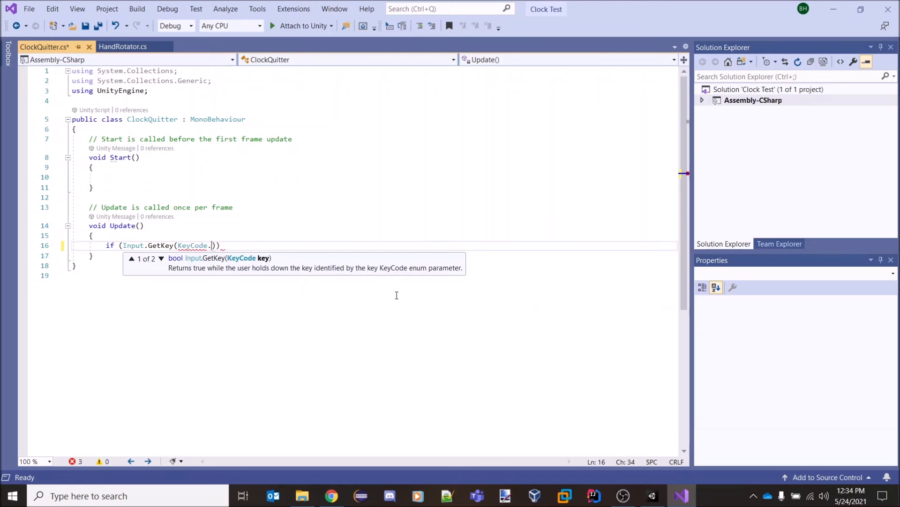
pyautogui.write('e')
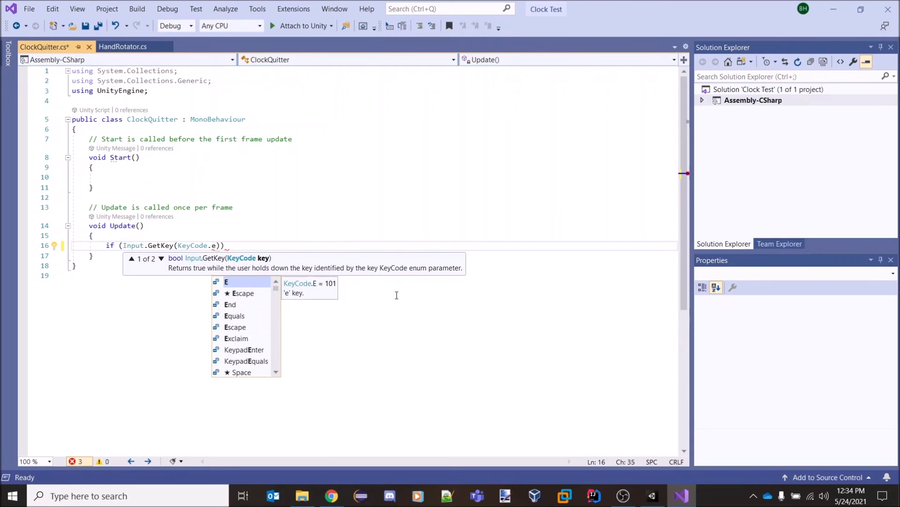
pyautogui.press('Down')
pyautogui.press('Return')
pyautogui.write('))')
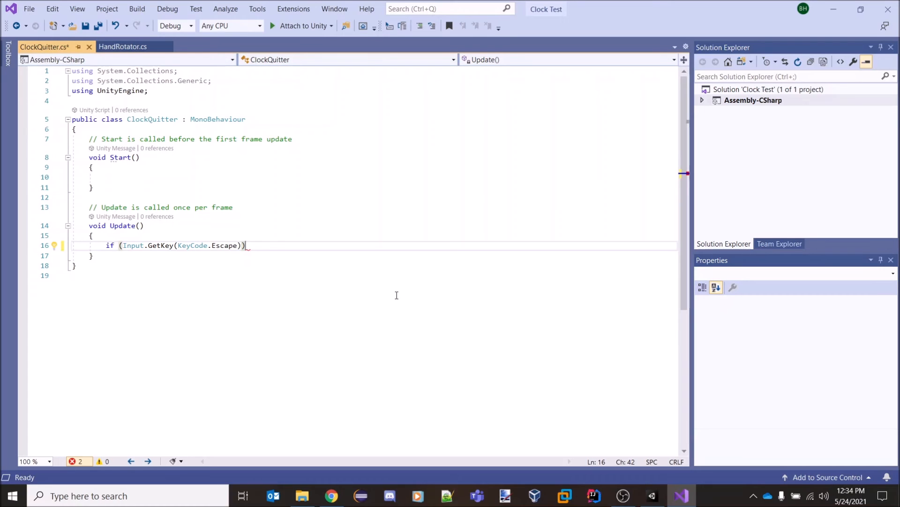
# - Add a braced body to the if statement that calls Application.Quit(); and save the script
pyautogui.press('Return')
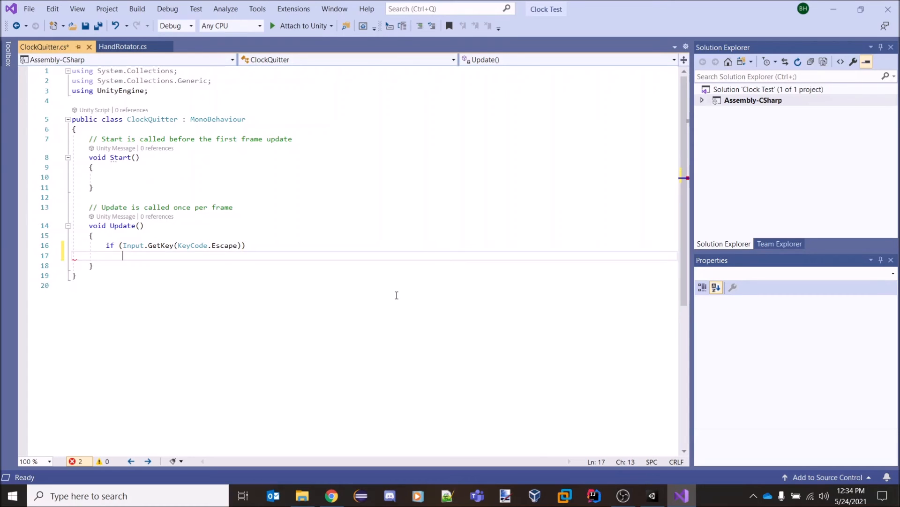
pyautogui.write('{')
pyautogui.press('Return')
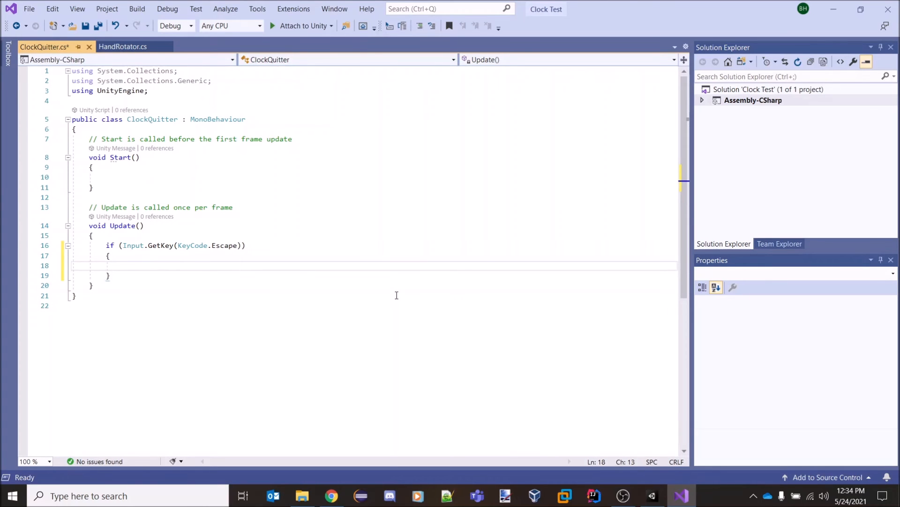
pyautogui.write('Application.q')
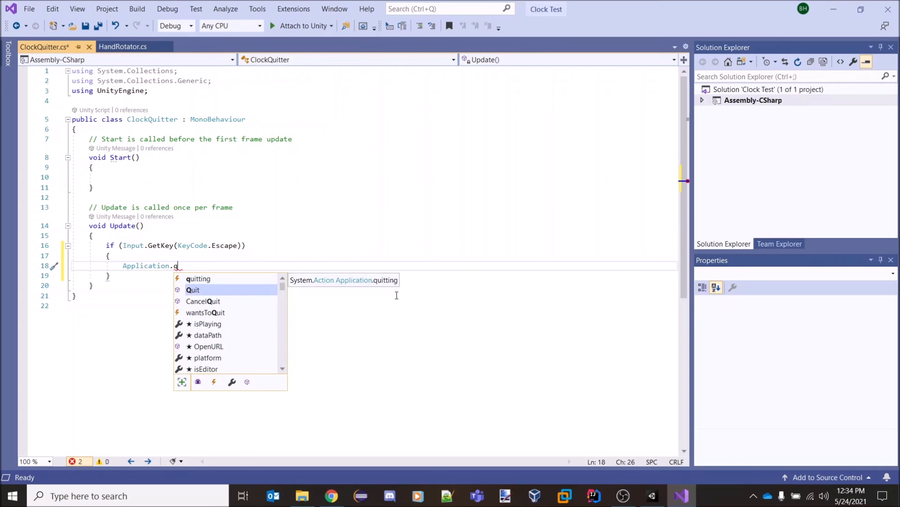
pyautogui.press('Tab')
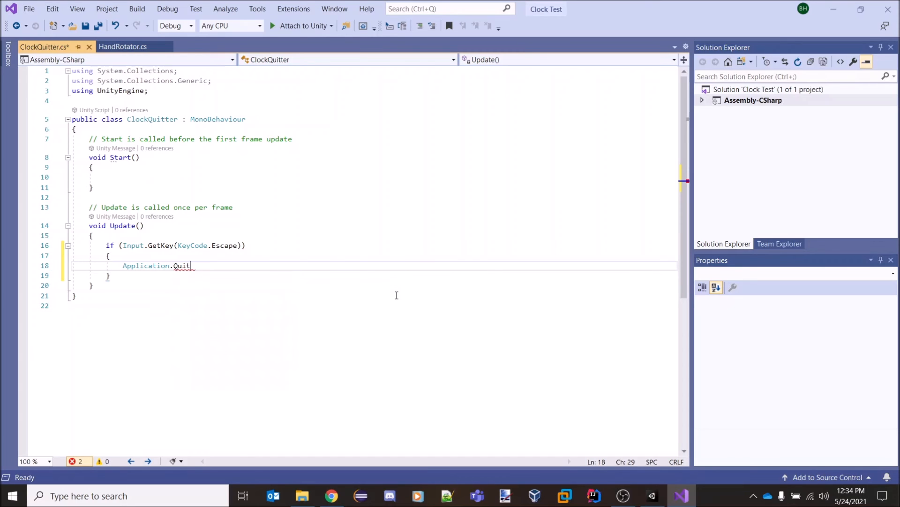
pyautogui.write('();')
pyautogui.hotkey('ctrl', 's')
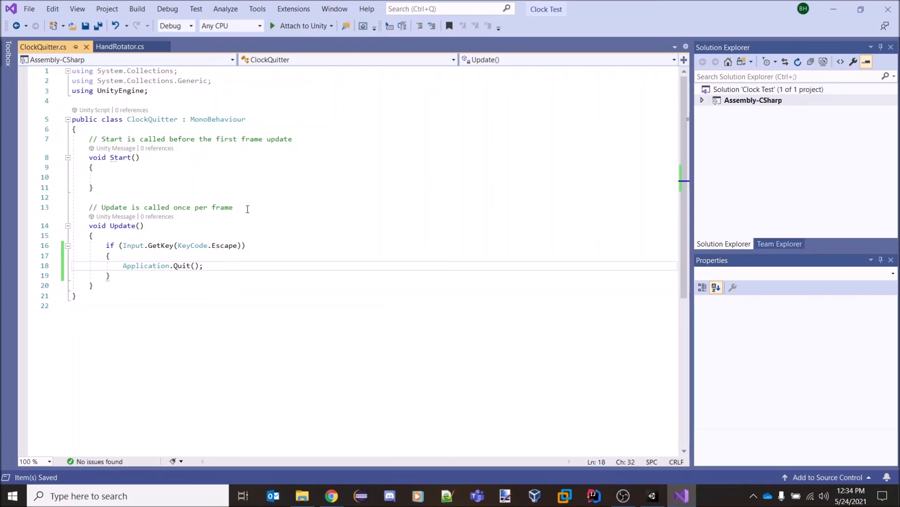
# - Switch back to Unity, run the clock scene briefly, stop it, and save the scene
pyautogui.click(652, 495)
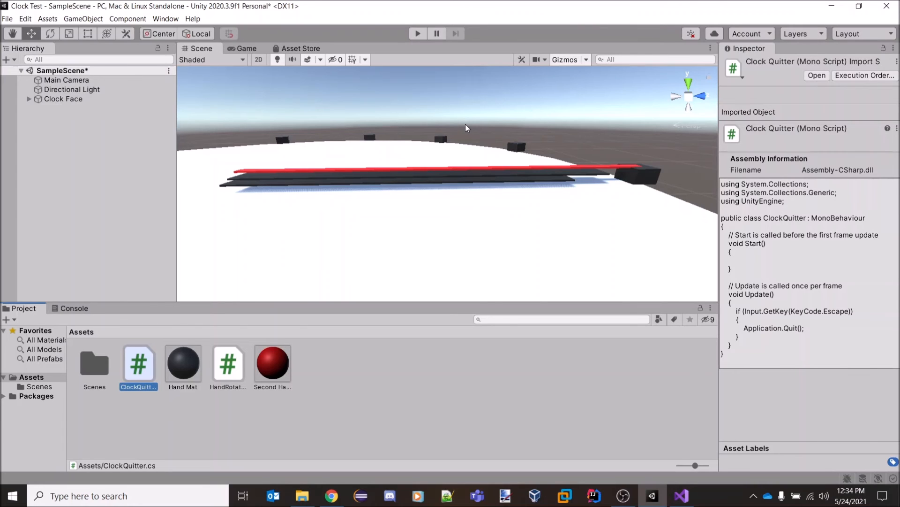
pyautogui.click(418, 33)
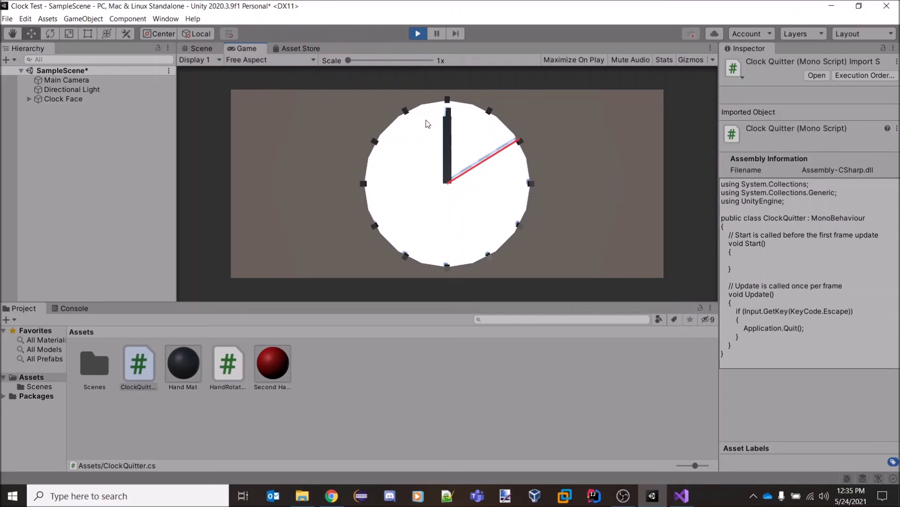
pyautogui.click(418, 33)
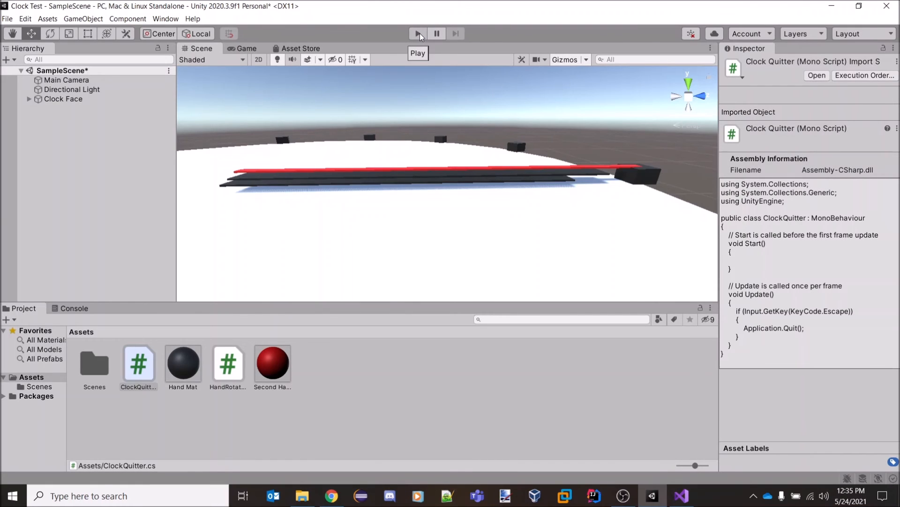
pyautogui.hotkey('ctrl', 's')
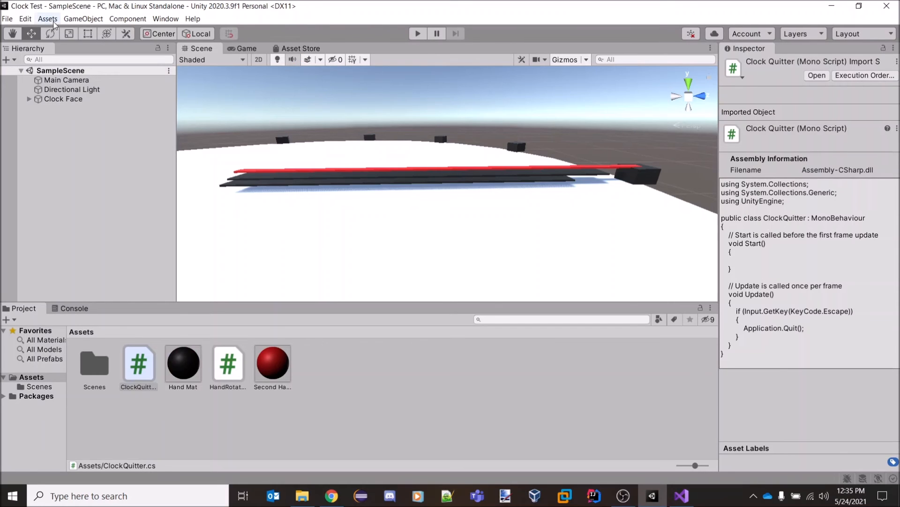
# - Open the Project Settings and expand the Player's Resolution and Presentation options for PC, Mac & Linux Standalone
pyautogui.click(25, 19)
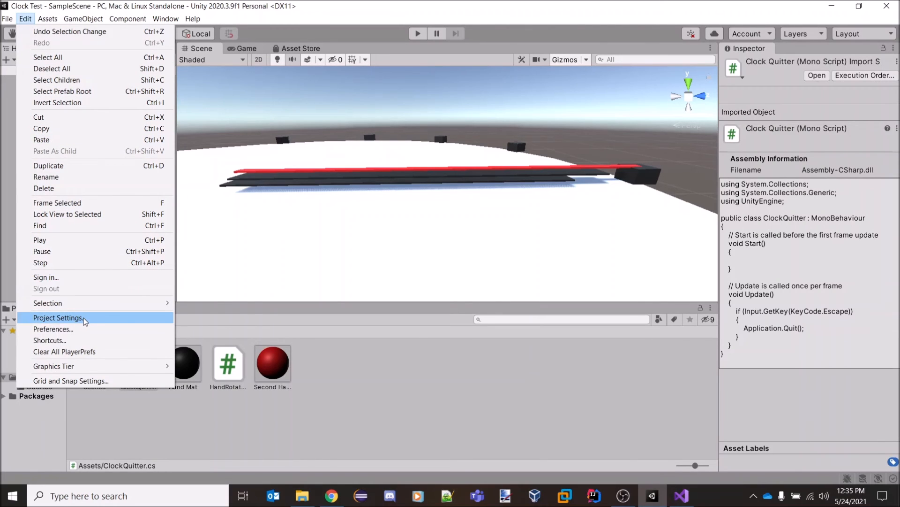
pyautogui.click(58, 317)
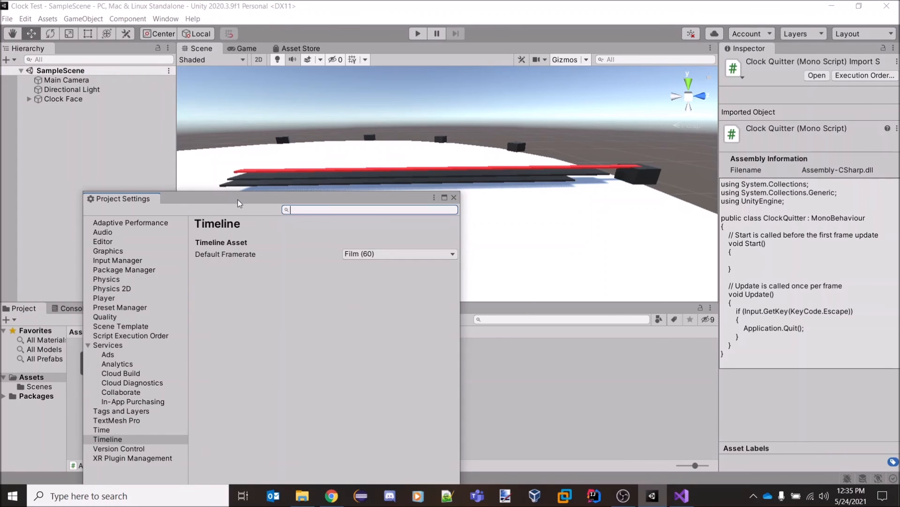
pyautogui.moveTo(239, 199); pyautogui.dragTo(373, 87)
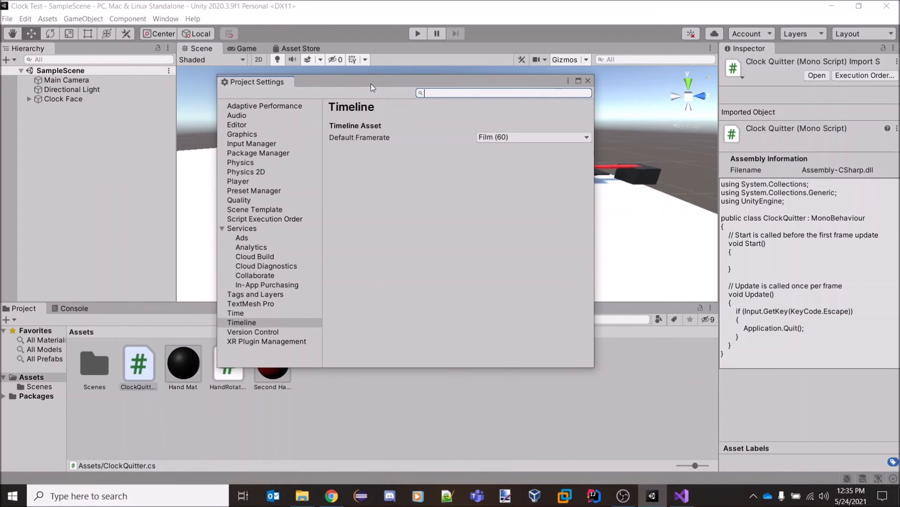
pyautogui.click(243, 182)
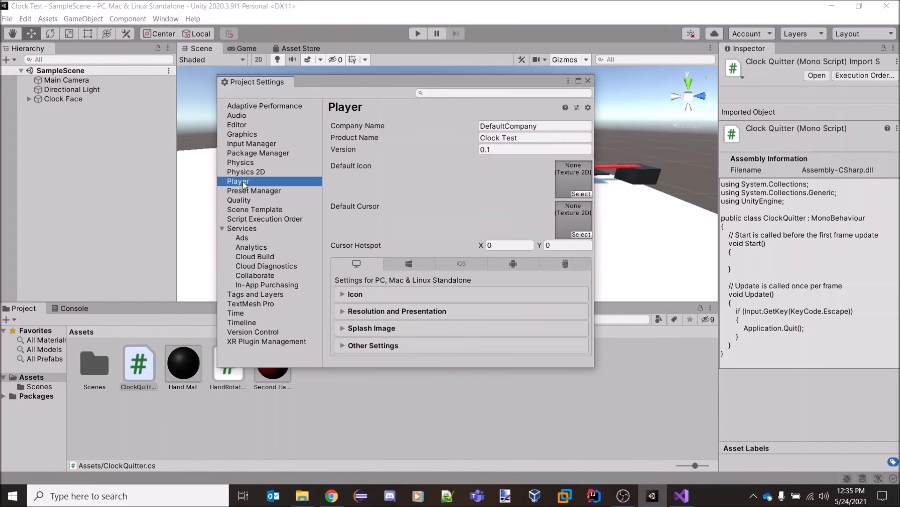
pyautogui.click(388, 312)
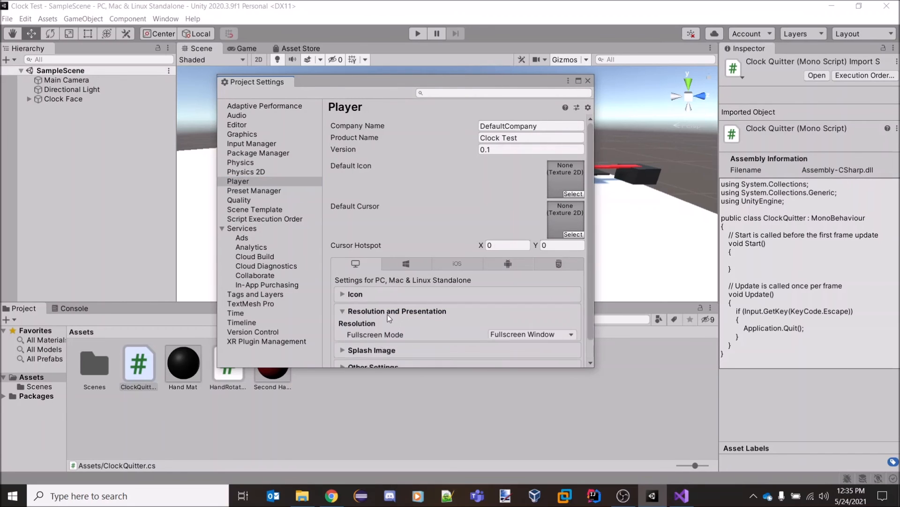
pyautogui.scroll(-5, 390, 291)
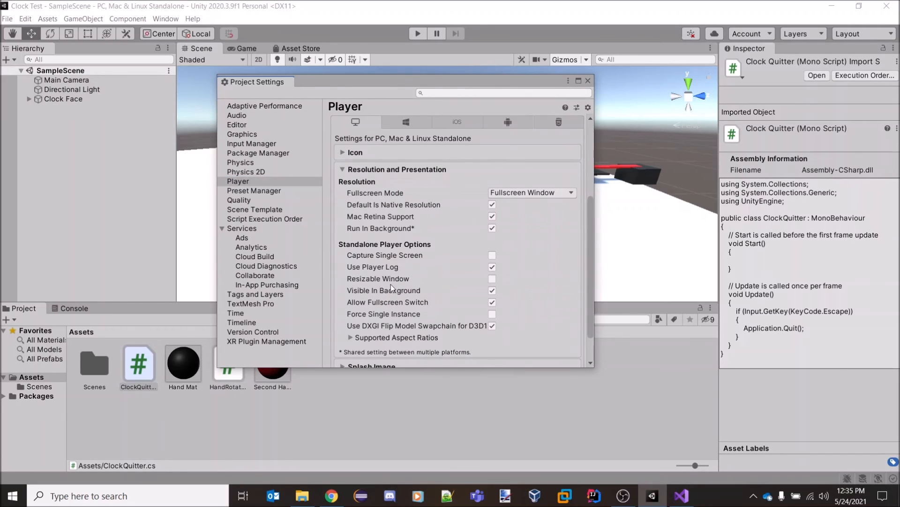
# - Set Fullscreen Mode to Windowed with a default screen width of 600 and height of 450, and close the Project Settings
pyautogui.click(527, 191)
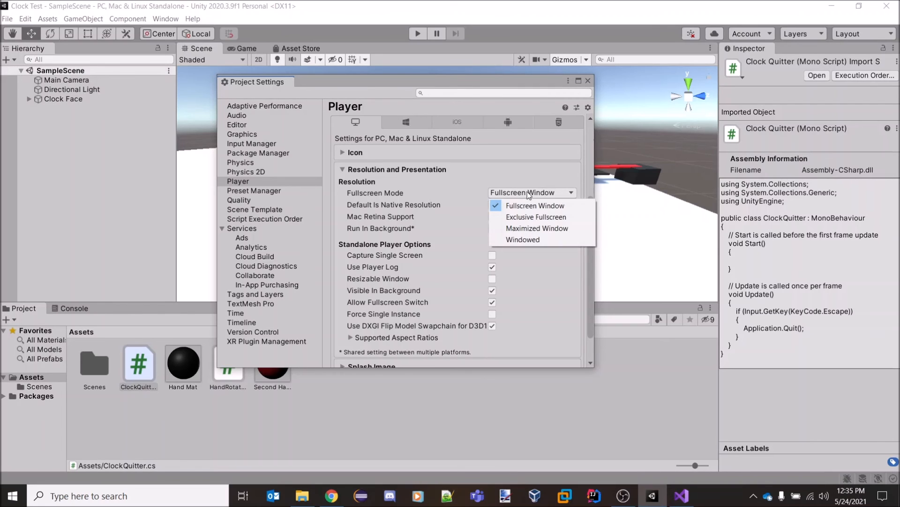
pyautogui.click(526, 239)
pyautogui.click(516, 205)
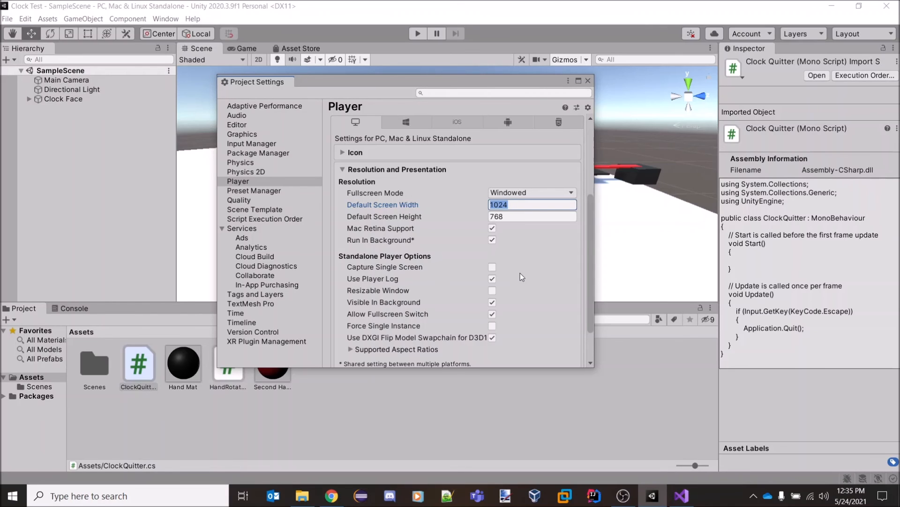
pyautogui.write('600')
pyautogui.press('Tab')
pyautogui.write('450')
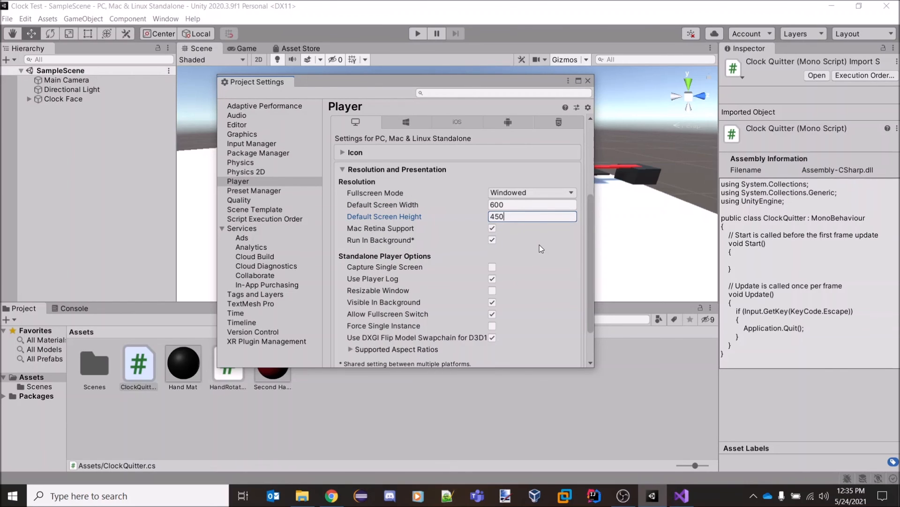
pyautogui.scroll(-2, 539, 244)
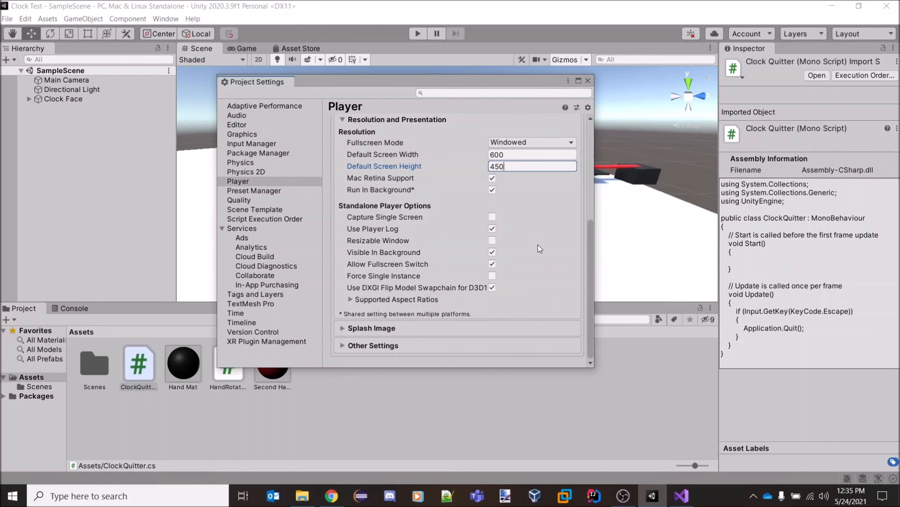
pyautogui.scroll(4, 538, 244)
pyautogui.scroll(-2, 538, 248)
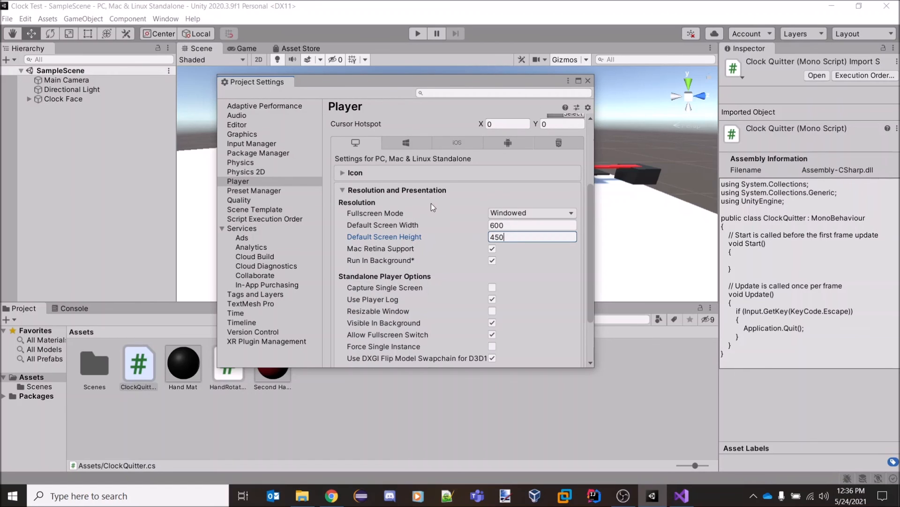
pyautogui.click(588, 81)
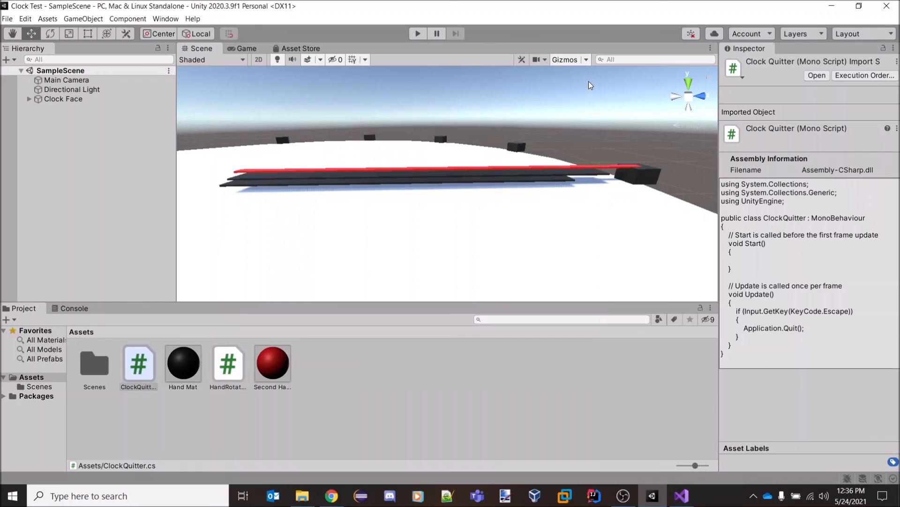
# - Open the Build Settings and add the open SampleScene to the scenes in the build
pyautogui.click(5, 19)
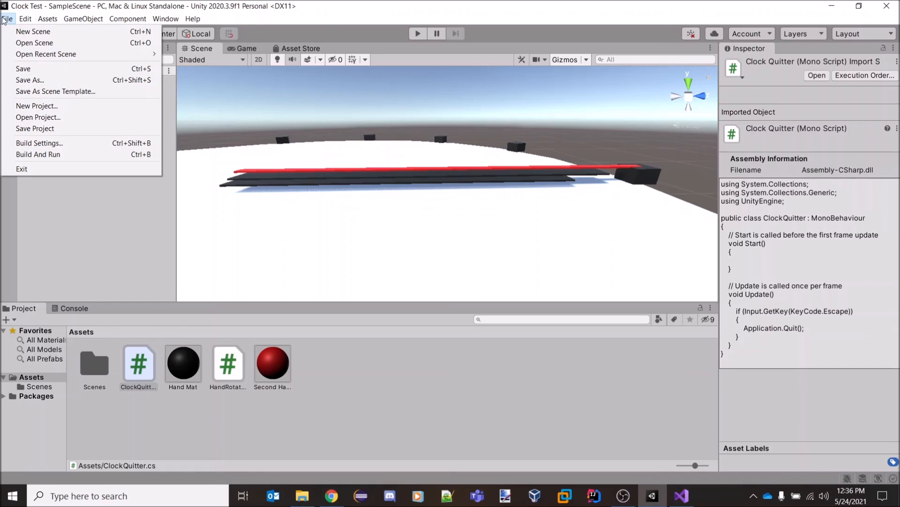
pyautogui.click(61, 143)
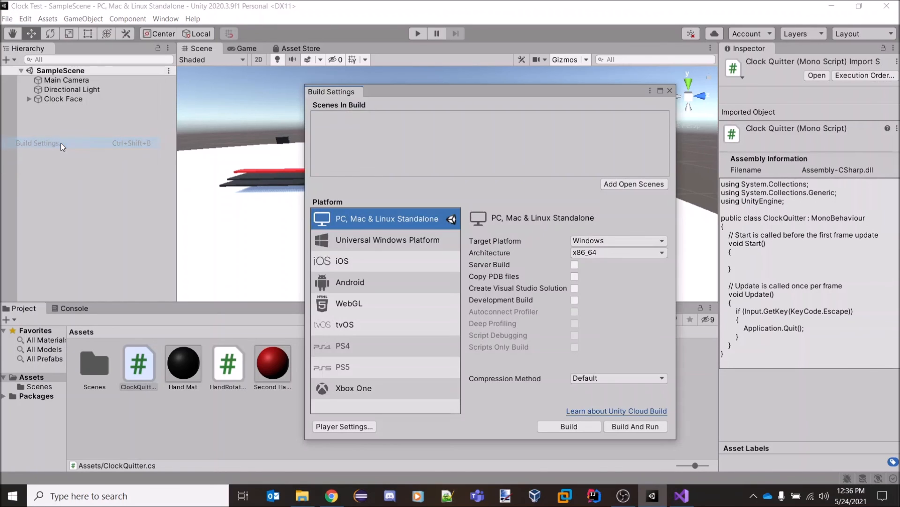
pyautogui.moveTo(450, 89); pyautogui.dragTo(401, 80)
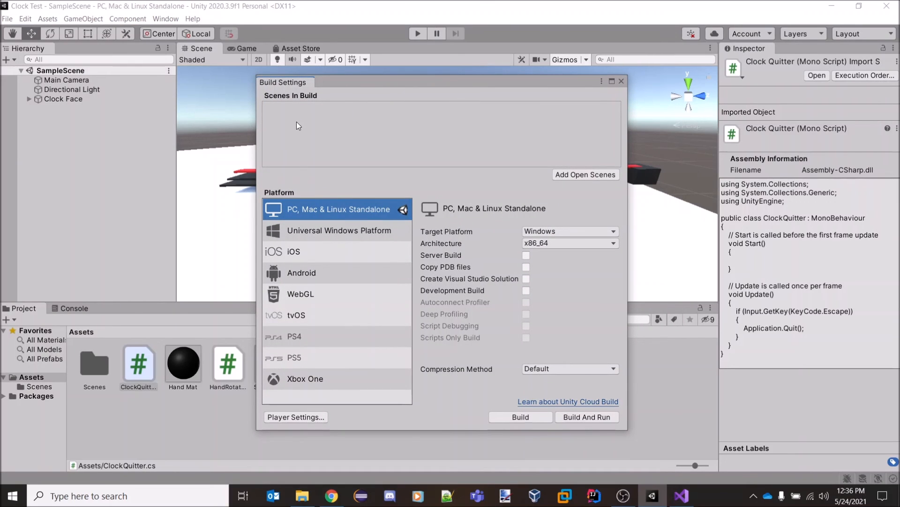
pyautogui.click(574, 177)
# - Build the Windows standalone application into a new folder named Builds inside the Clock Test project folder
pyautogui.click(514, 417)
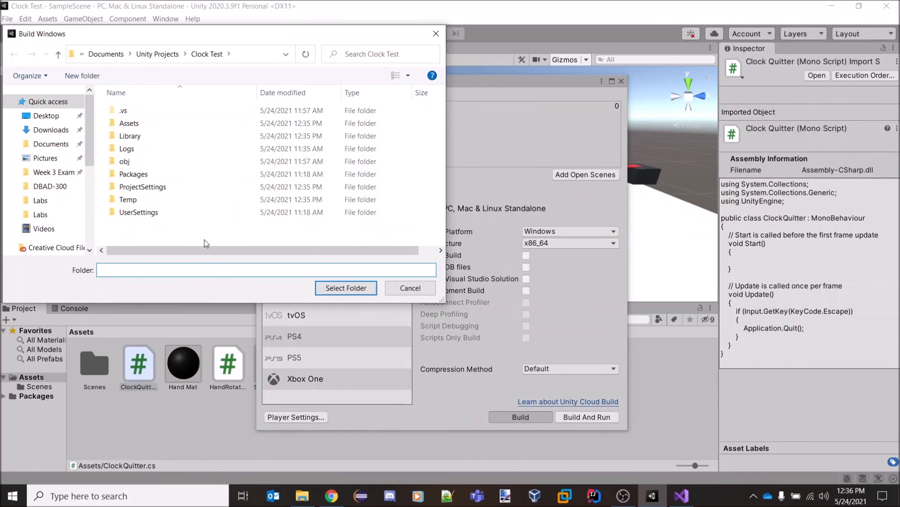
pyautogui.rightClick(191, 233)
pyautogui.moveTo(272, 244)
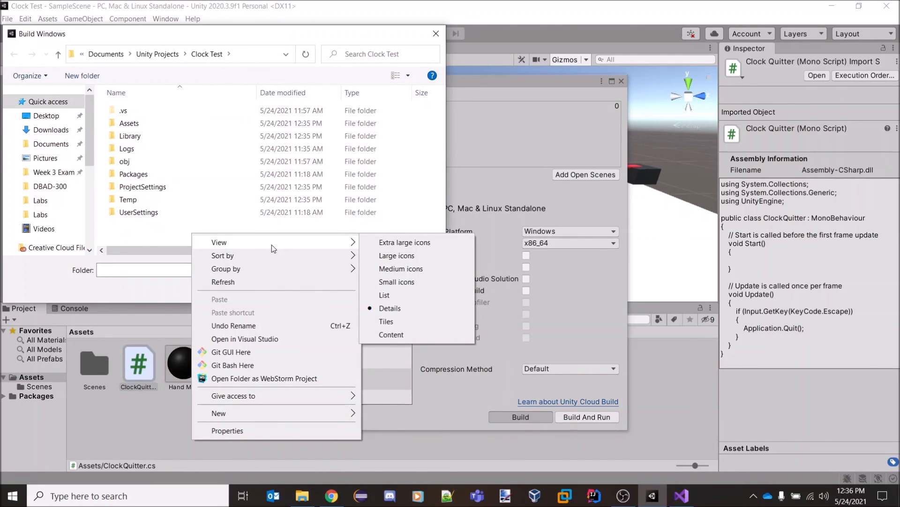
pyautogui.moveTo(314, 412)
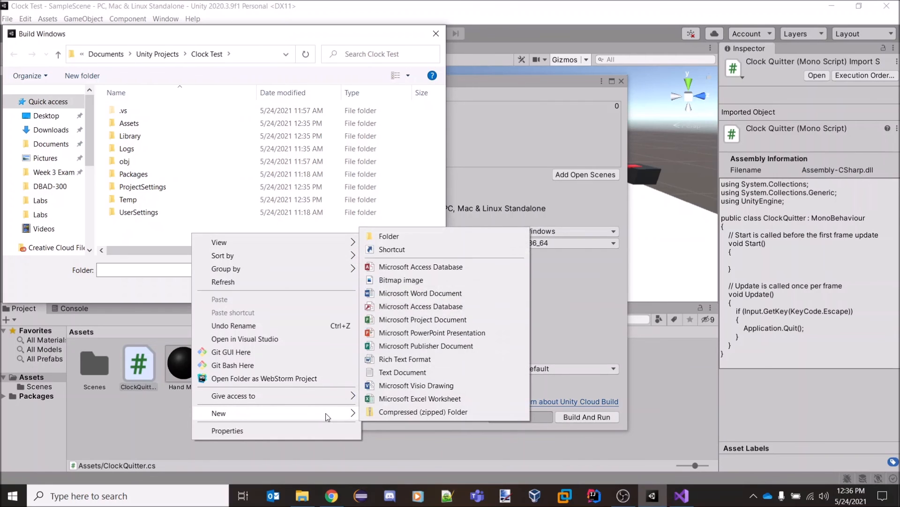
pyautogui.click(407, 237)
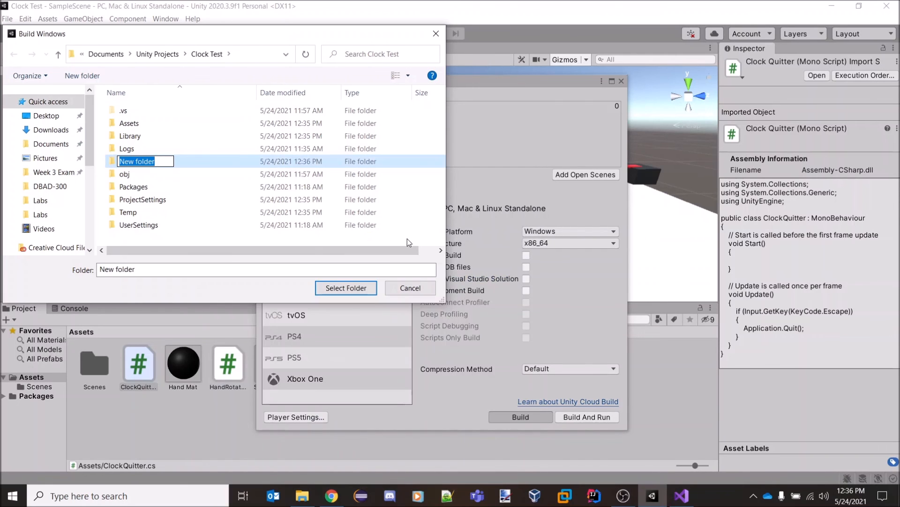
pyautogui.write('Bui;ds')
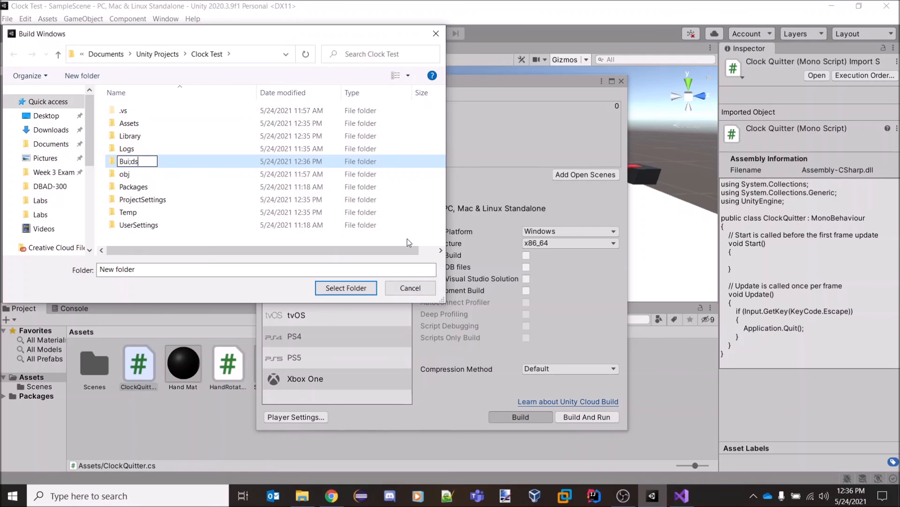
pyautogui.press('BackSpace')
pyautogui.press('BackSpace')
pyautogui.press('BackSpace')
pyautogui.write('lds')
pyautogui.click(190, 239)
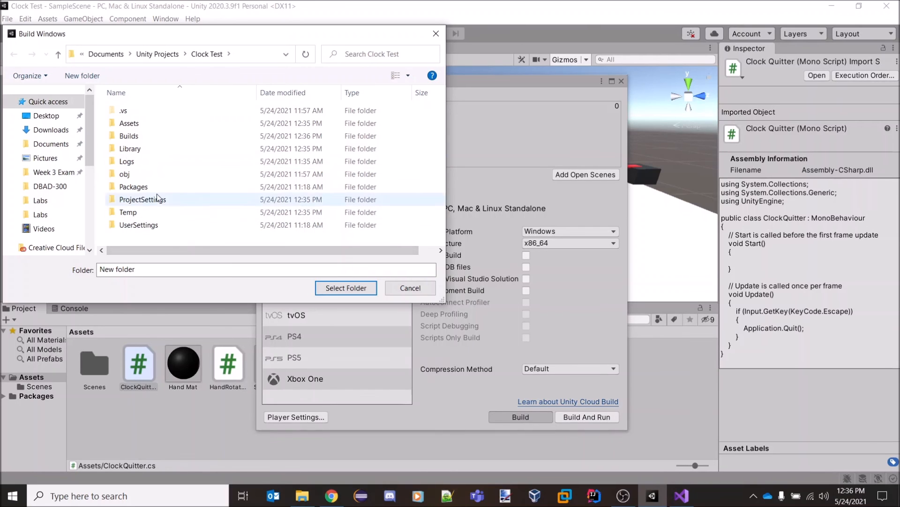
pyautogui.doubleClick(131, 136)
pyautogui.click(336, 288)
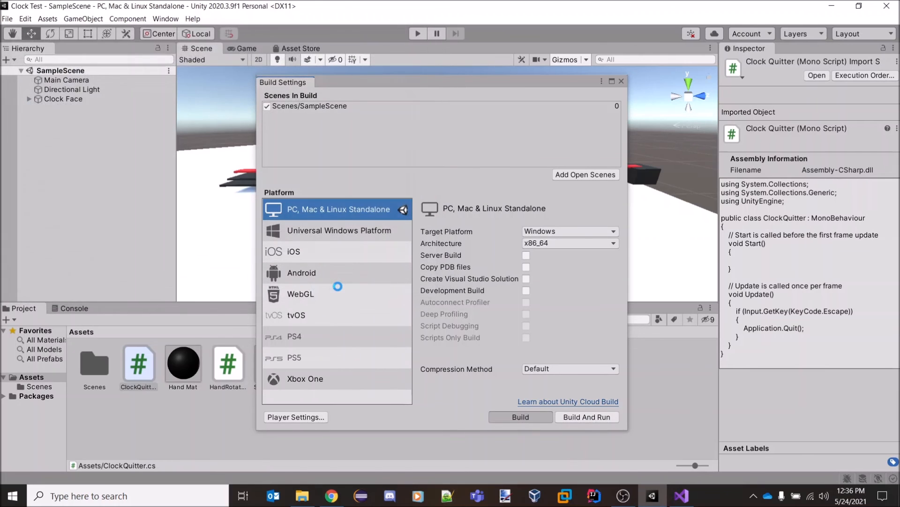